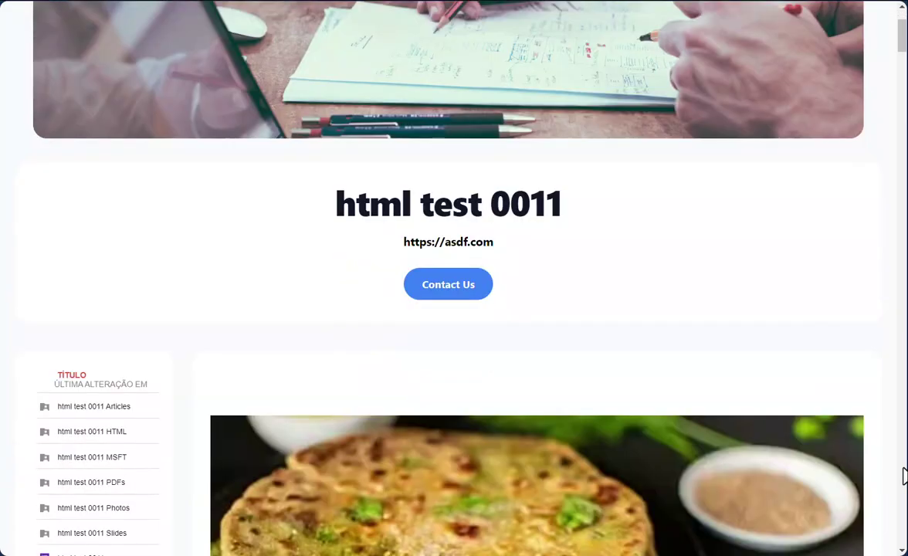
# Look through the sample HTML page, from its article and image gallery to the embedded spreadsheet, videos and essential links
pyautogui.scroll(-9, 904, 475)
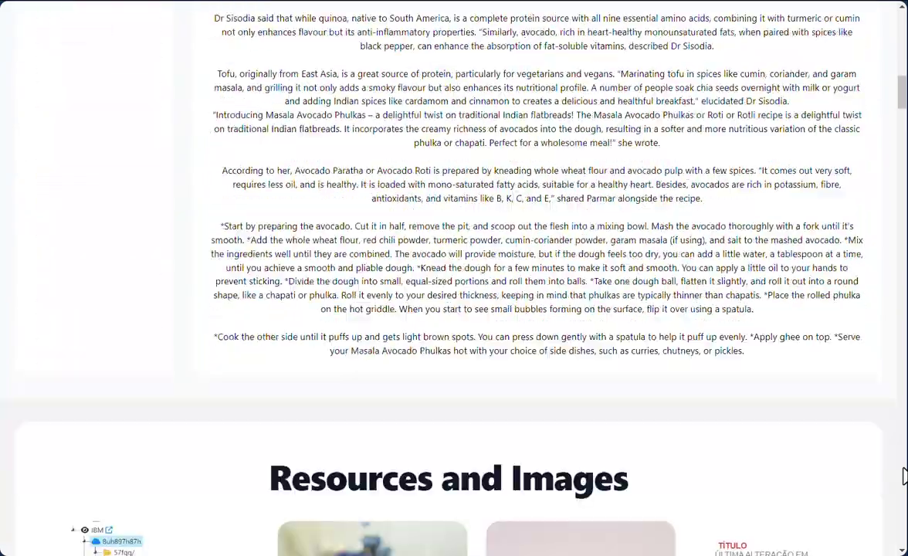
pyautogui.scroll(-2, 904, 475)
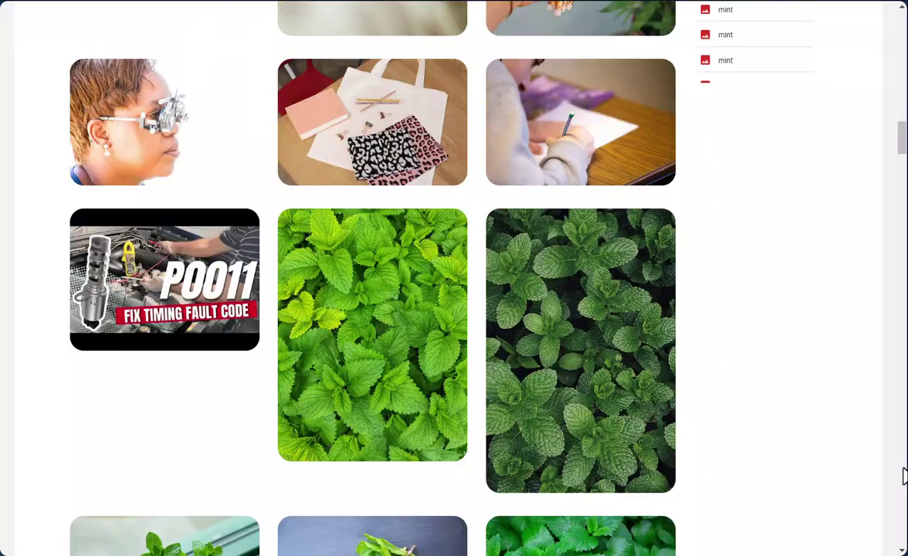
pyautogui.scroll(-4, 904, 475)
pyautogui.scroll(-12, 904, 475)
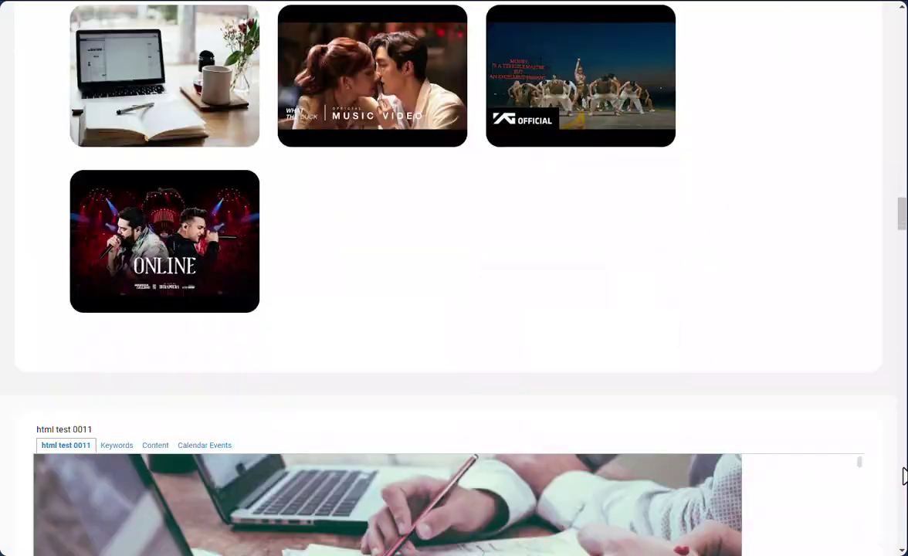
pyautogui.scroll(-3, 903, 475)
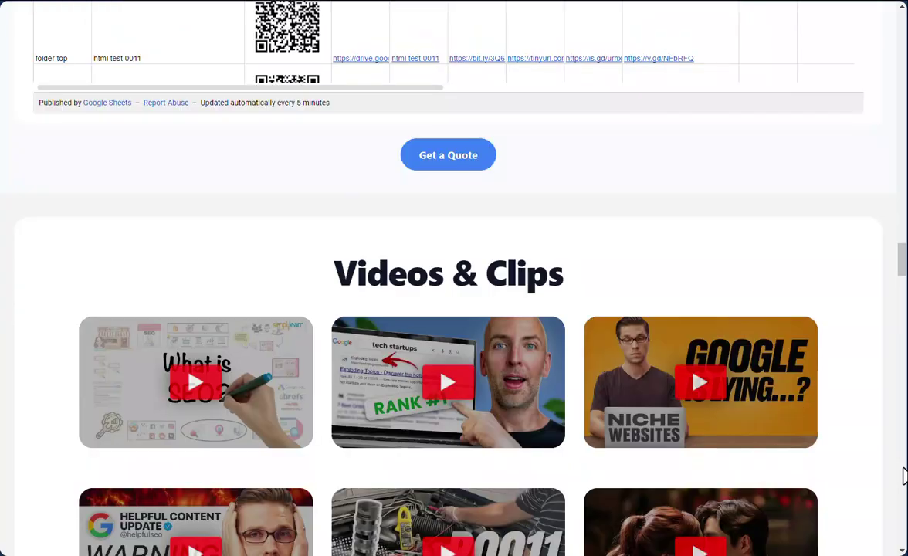
pyautogui.scroll(-8, 903, 475)
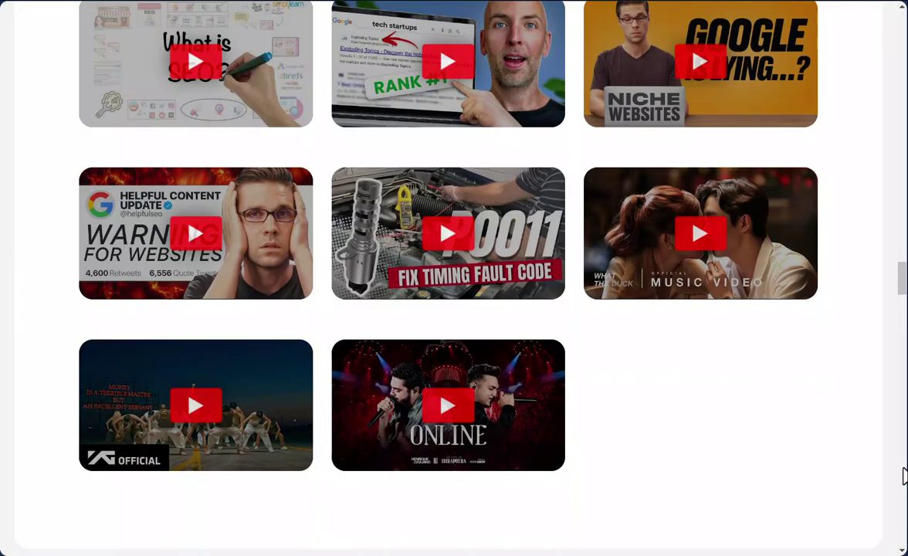
pyautogui.scroll(-6, 904, 475)
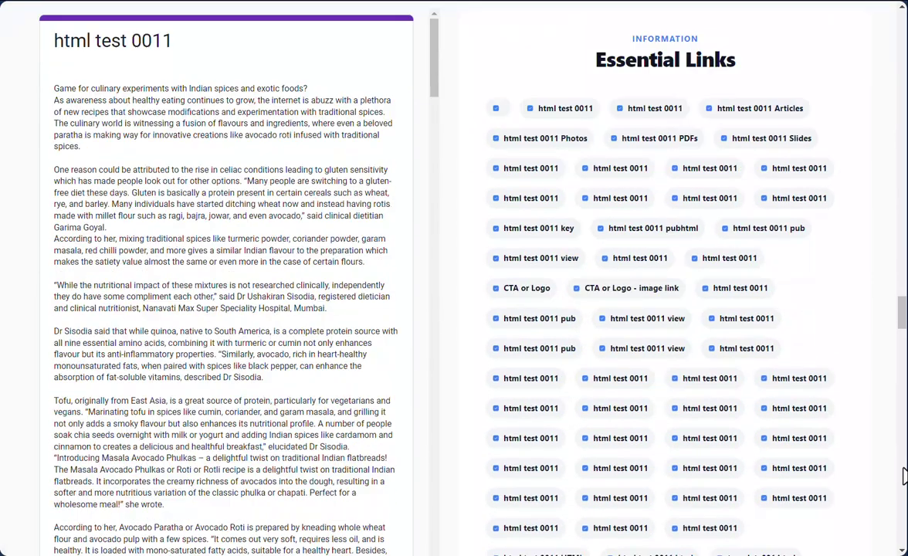
pyautogui.scroll(-1, 904, 475)
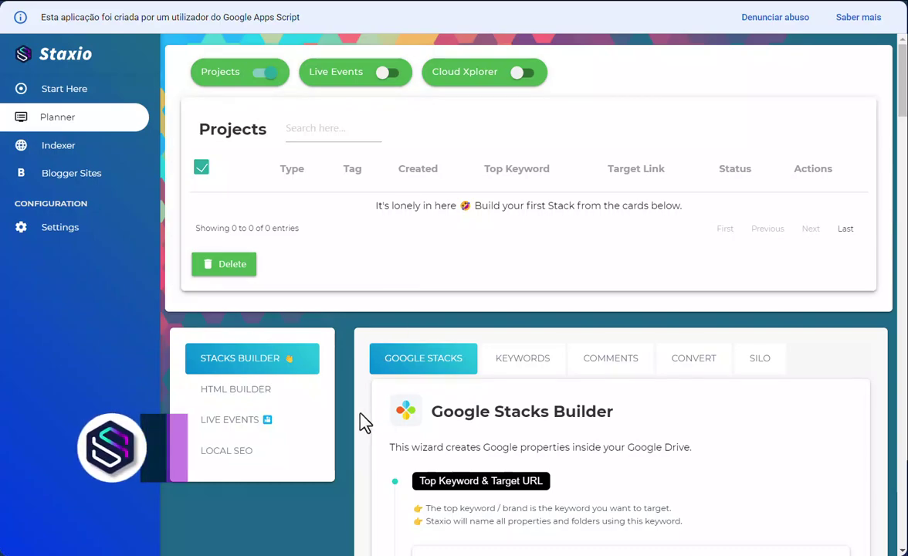
# Review the Google Stacks Builder settings, from the top keyword and article through YouTube links, images and business information to the destination folder
pyautogui.scroll(-3, 357, 421)
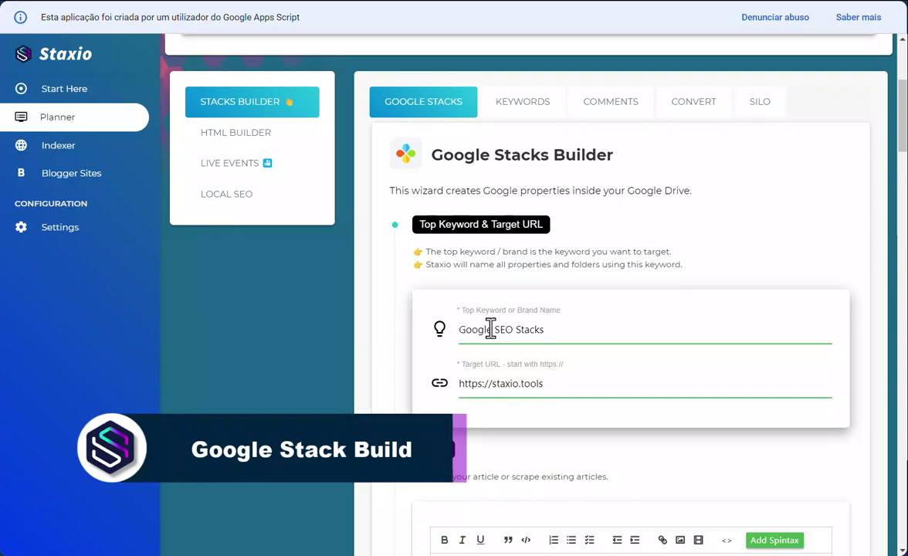
pyautogui.scroll(-5, 455, 396)
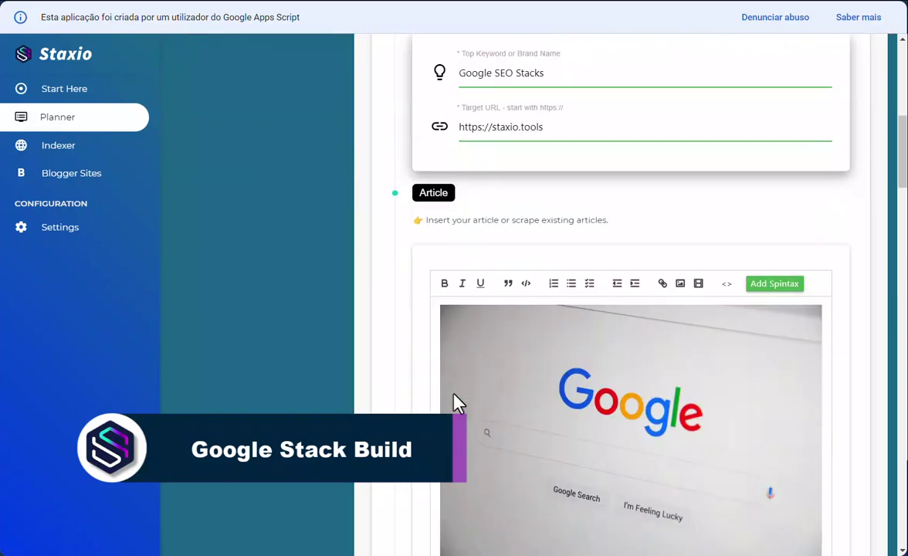
pyautogui.scroll(-6, 455, 401)
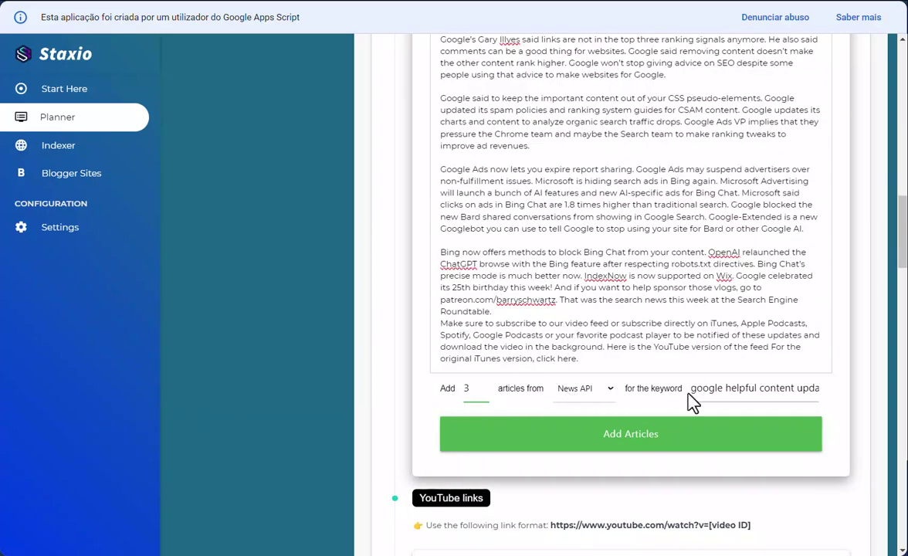
pyautogui.moveTo(693, 390); pyautogui.dragTo(788, 380)
pyautogui.scroll(-3, 646, 382)
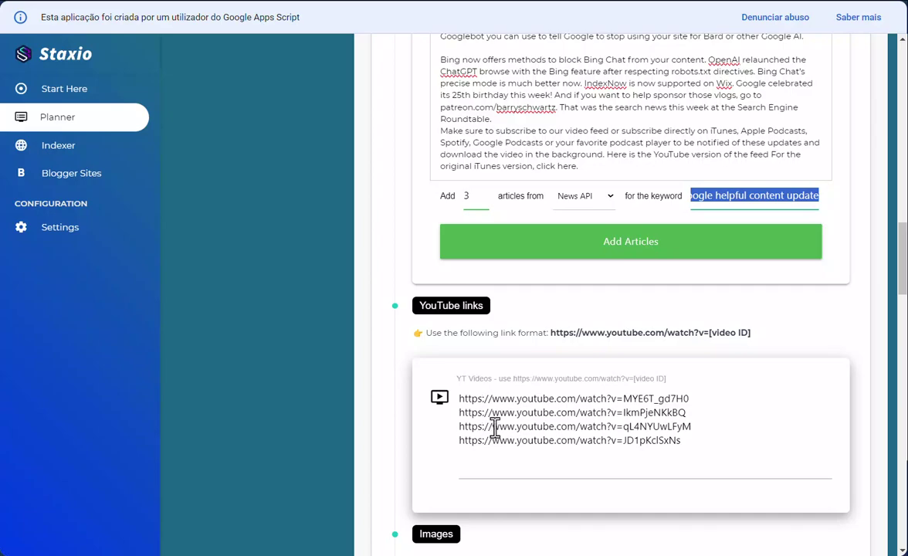
pyautogui.scroll(-10, 460, 441)
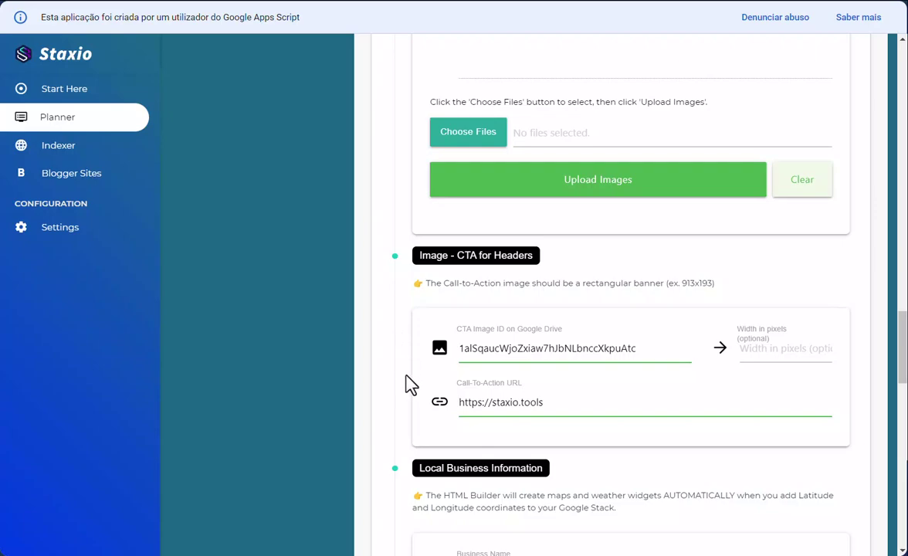
pyautogui.scroll(-3, 406, 380)
pyautogui.scroll(-1, 409, 386)
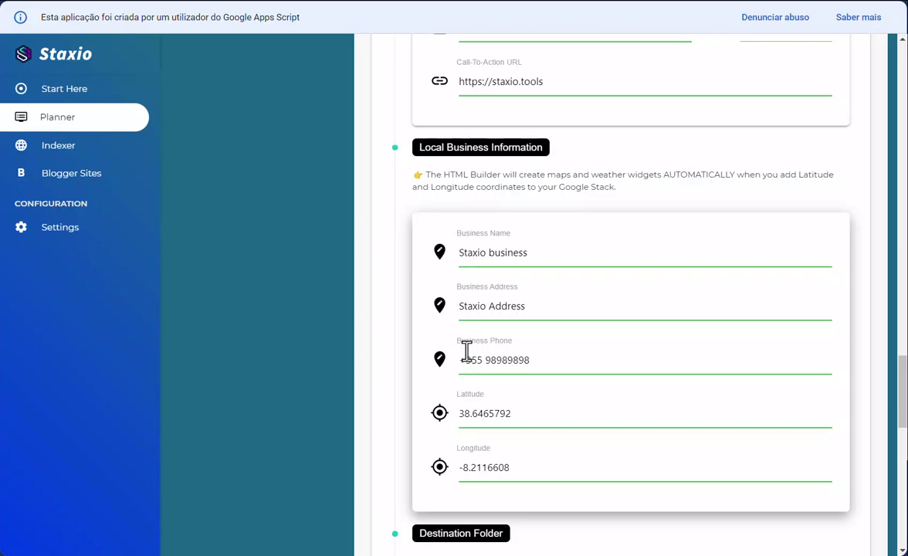
pyautogui.scroll(-2, 433, 406)
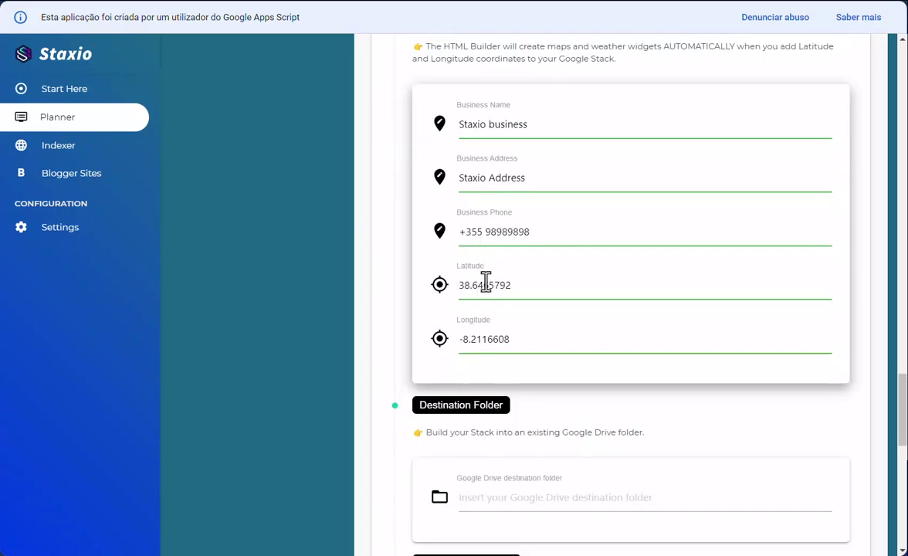
pyautogui.scroll(-5, 392, 393)
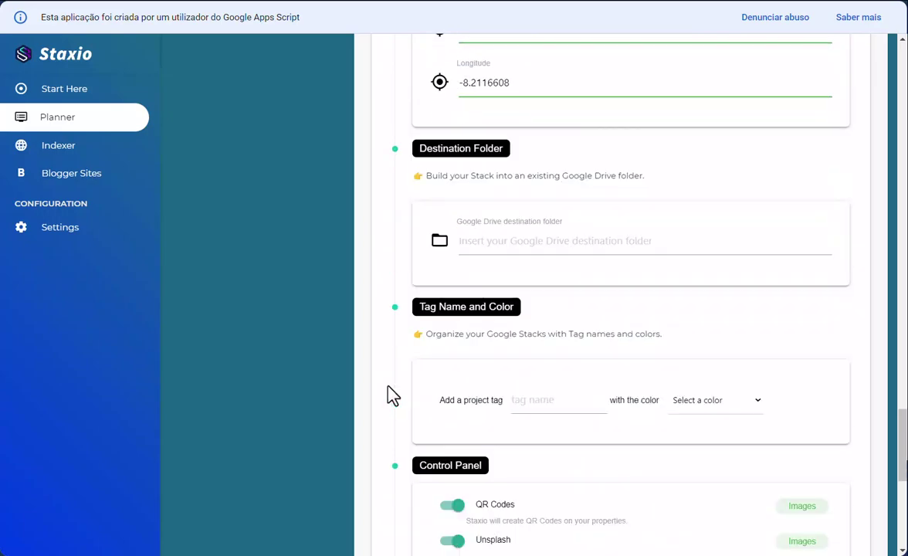
# Build the Google stack for the keyword Google SEO Stacks with the current control panel options
pyautogui.scroll(-5, 391, 394)
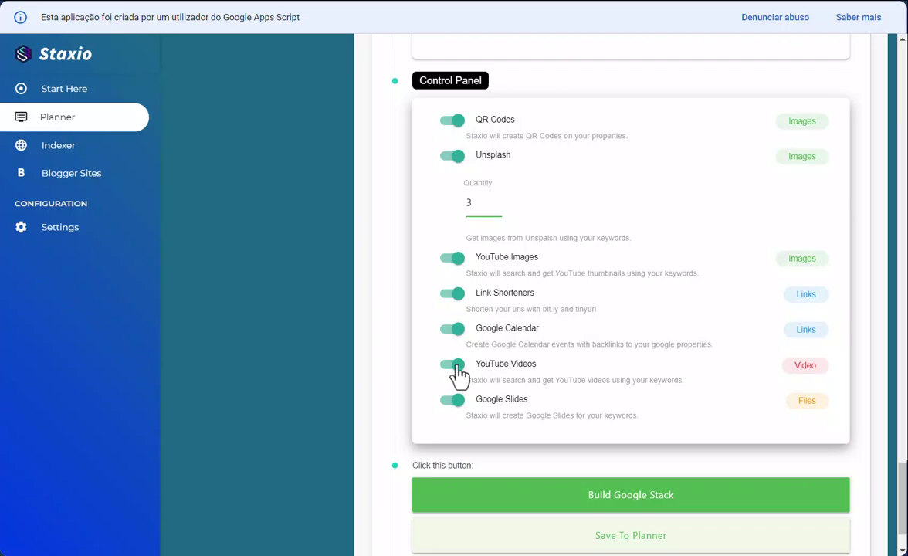
pyautogui.click(523, 496)
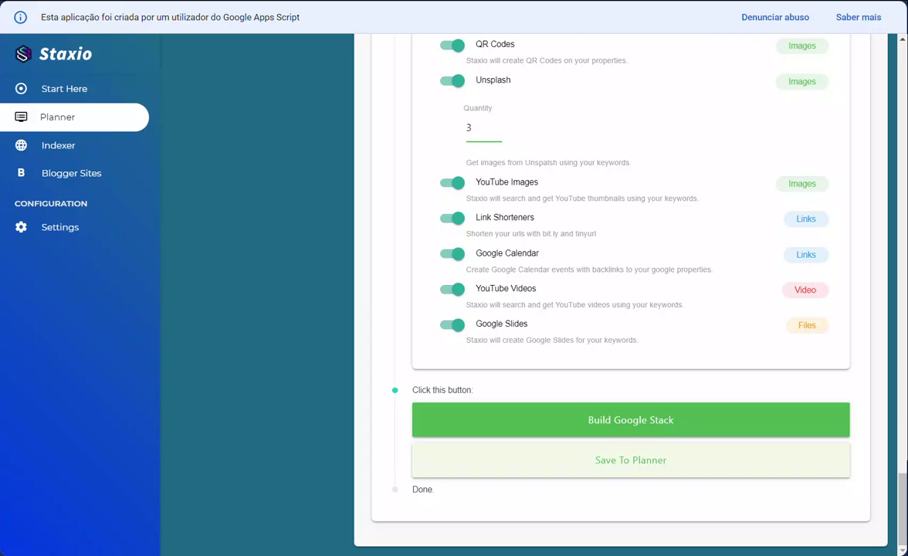
# Open the HTML Builder and select the Google SEO Stacks project in the projects table
pyautogui.scroll(15, 539, 217)
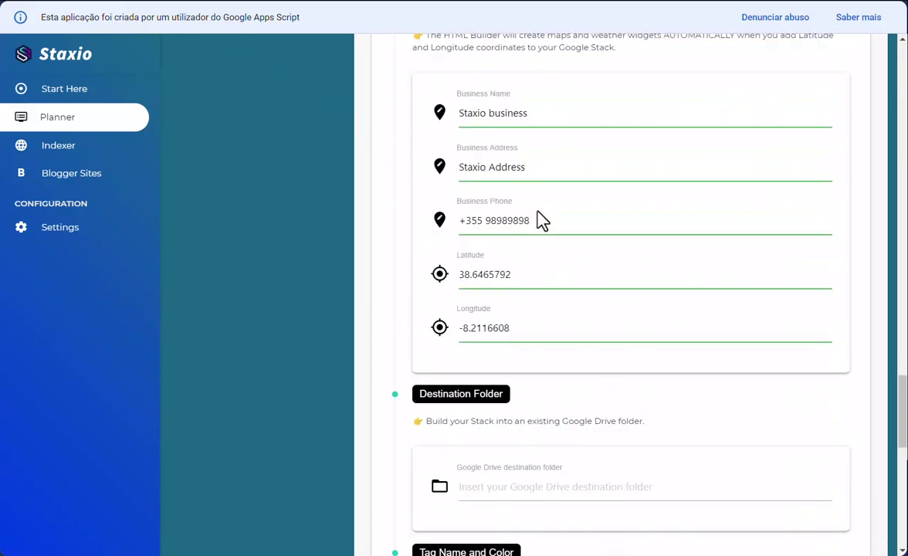
pyautogui.scroll(15, 543, 220)
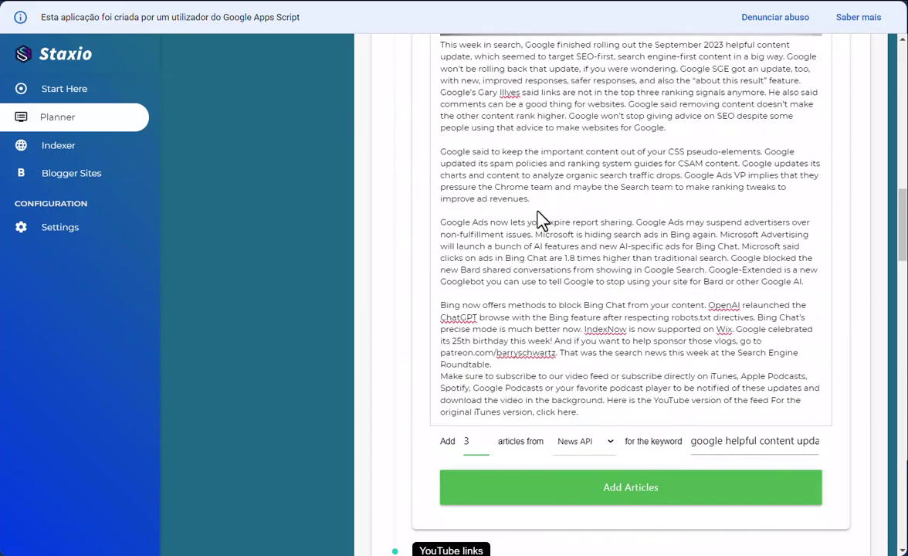
pyautogui.scroll(5, 541, 219)
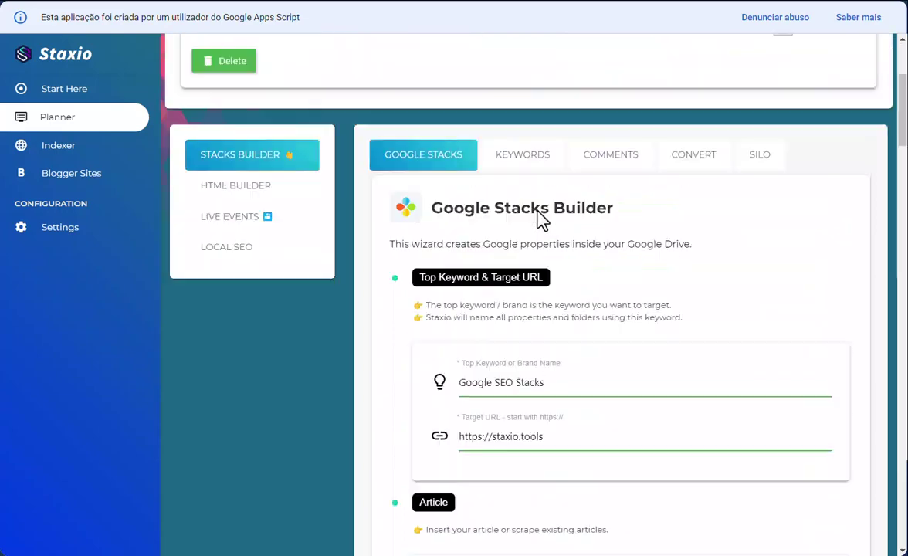
pyautogui.click(278, 199)
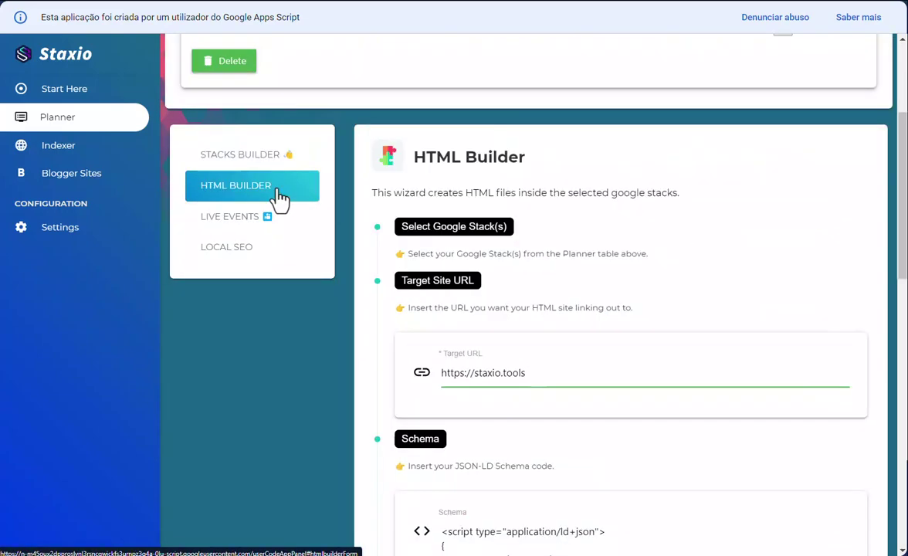
pyautogui.scroll(3, 367, 230)
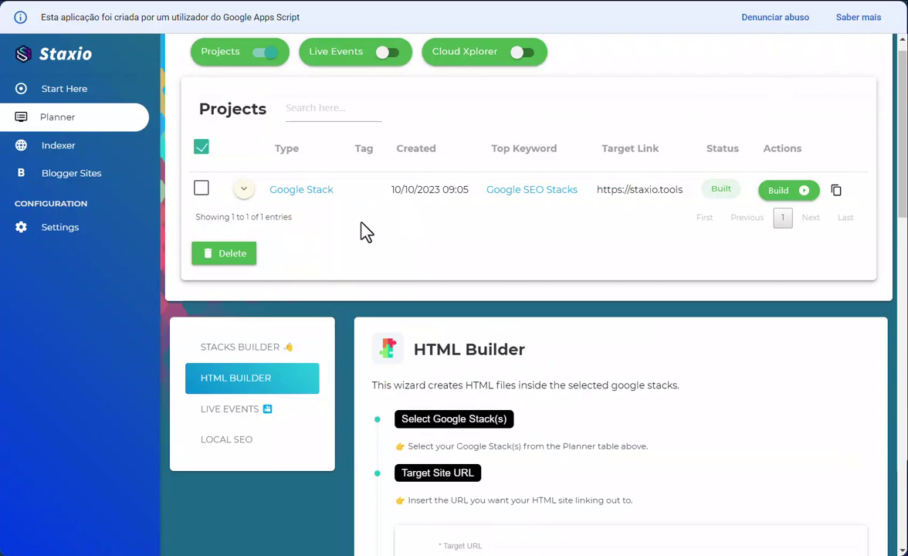
pyautogui.click(200, 147)
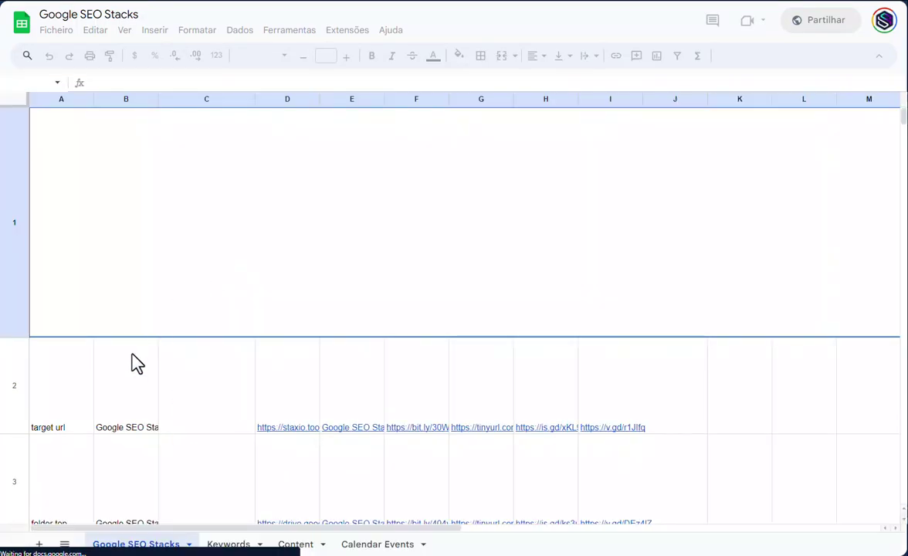
# Examine the QR codes and shortened links in the Google SEO Stacks spreadsheet, and return to the Staxio planner
pyautogui.click(114, 403)
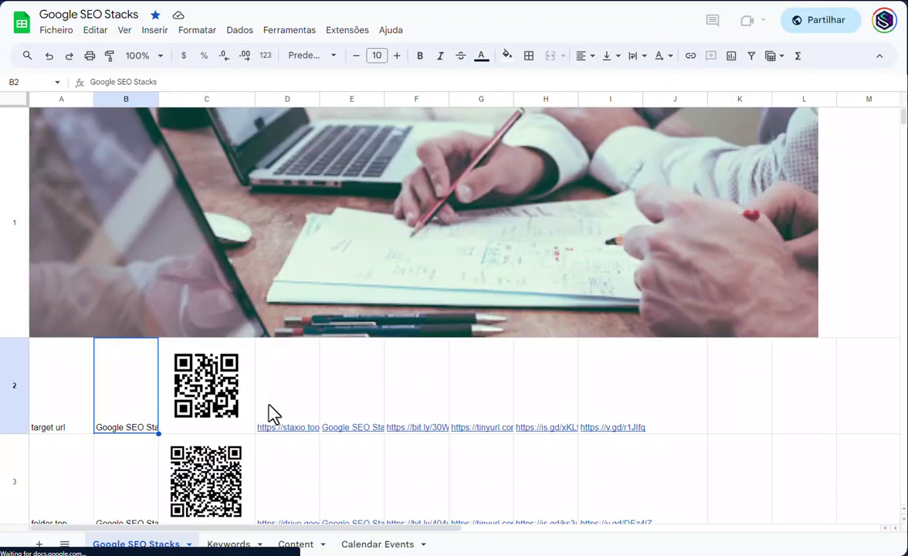
pyautogui.moveTo(269, 406)
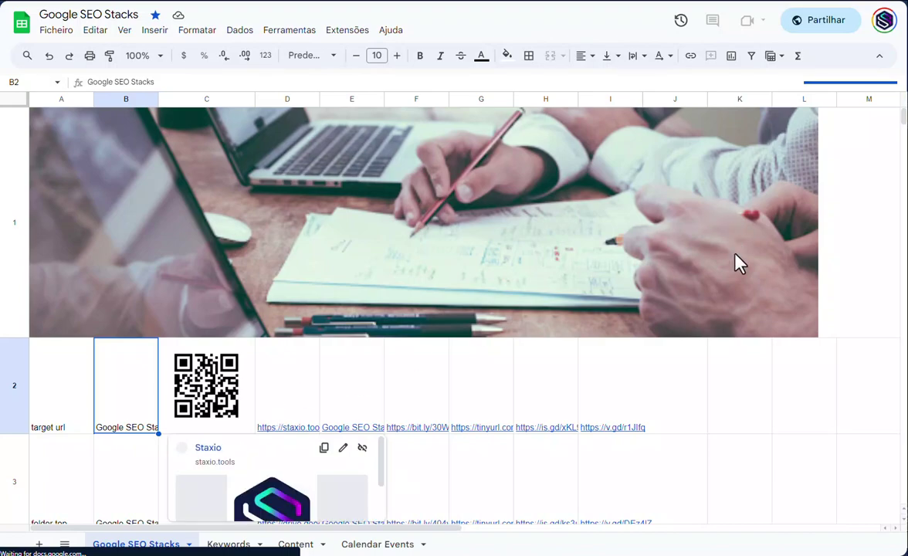
pyautogui.scroll(-5, 681, 400)
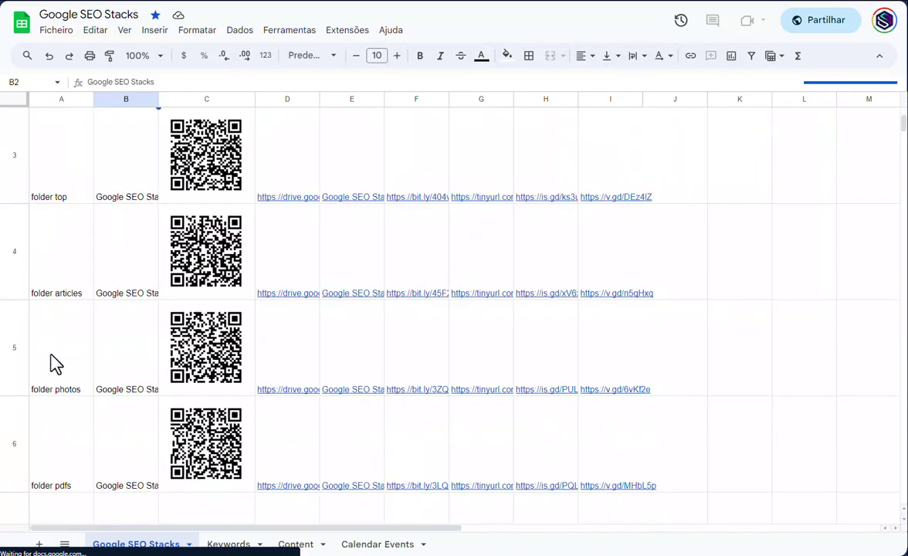
pyautogui.scroll(-3, 55, 363)
pyautogui.scroll(-7, 54, 363)
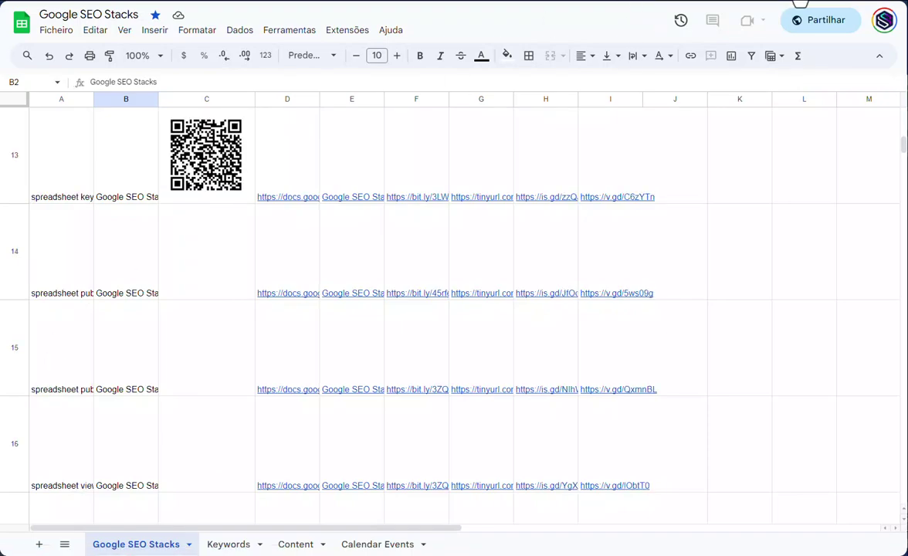
pyautogui.click(797, 1)
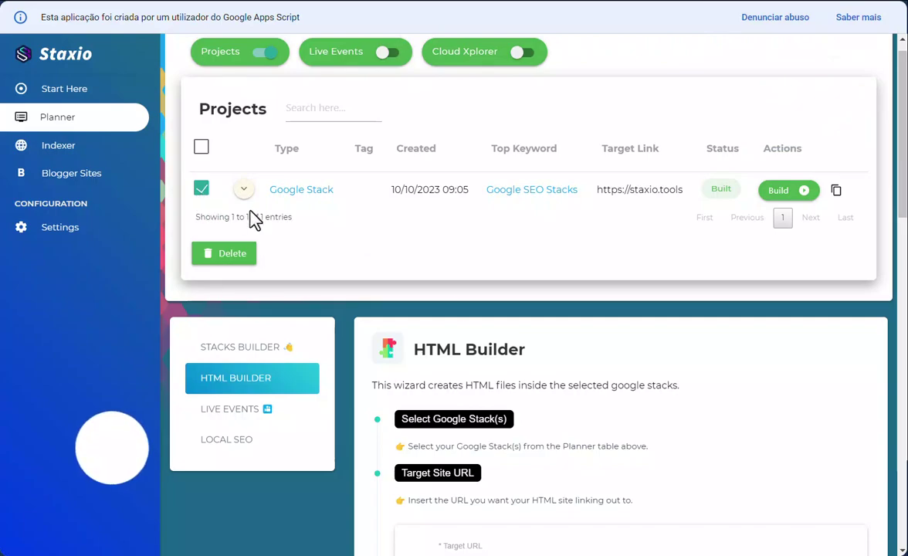
# Review the HTML Builder's target URL, JSON-LD schema, calendar and presentation iframe embeds, and popup window settings
pyautogui.scroll(-3, 533, 421)
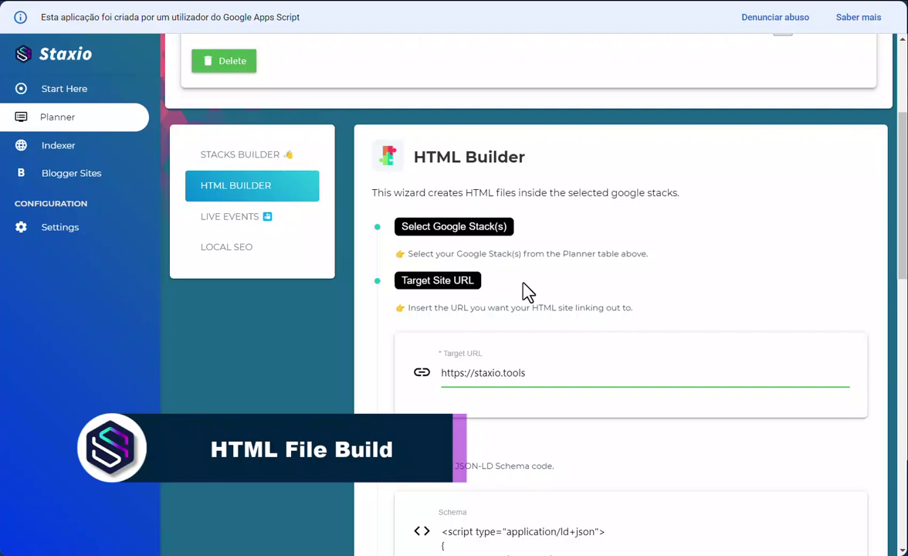
pyautogui.scroll(-4, 528, 291)
pyautogui.scroll(2, 528, 292)
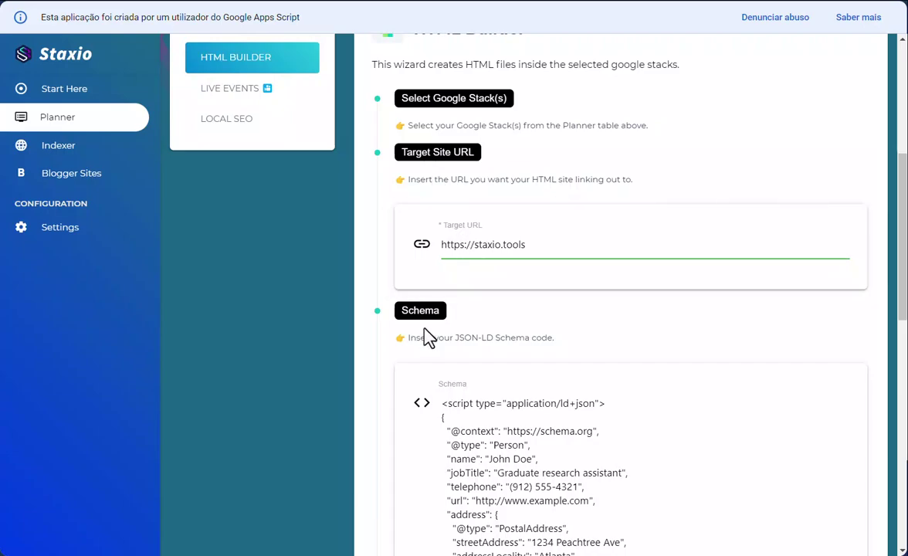
pyautogui.scroll(-3, 426, 334)
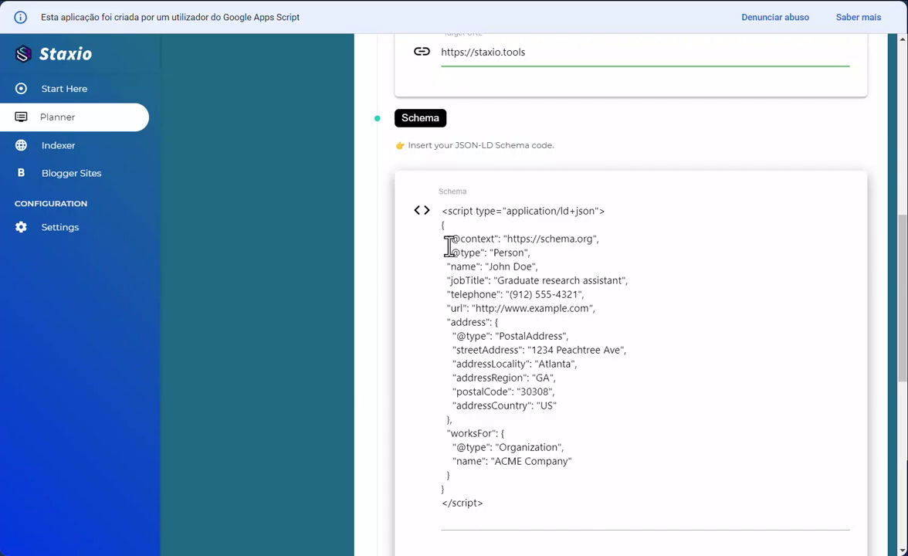
pyautogui.scroll(-1, 471, 357)
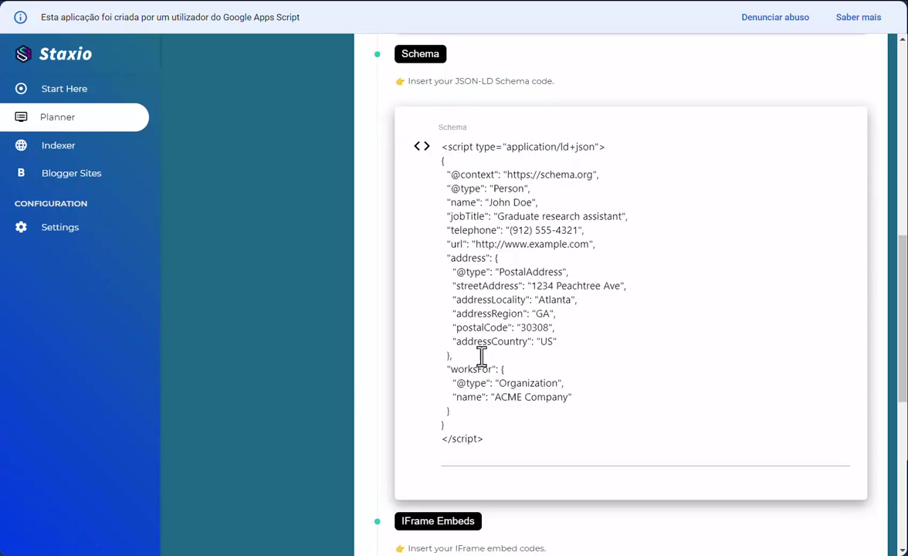
pyautogui.scroll(-5, 481, 356)
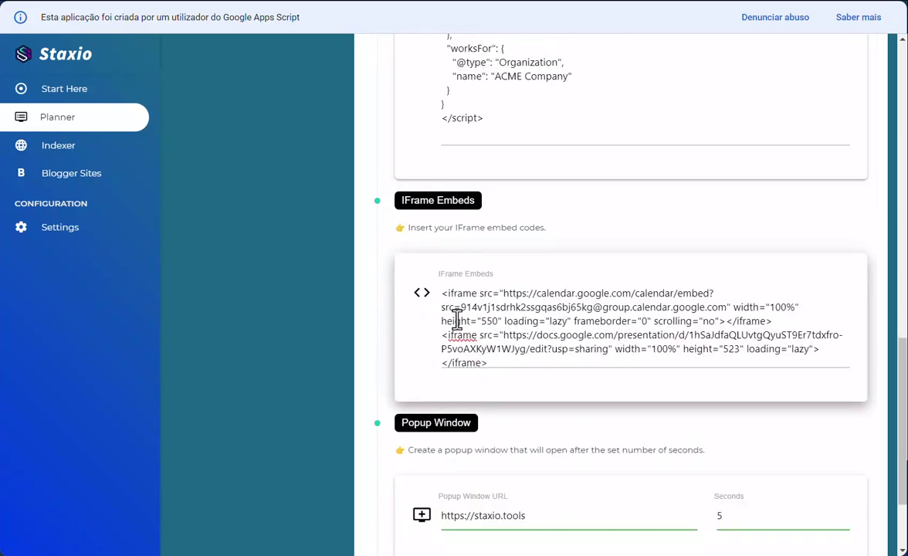
pyautogui.moveTo(444, 294); pyautogui.dragTo(782, 323)
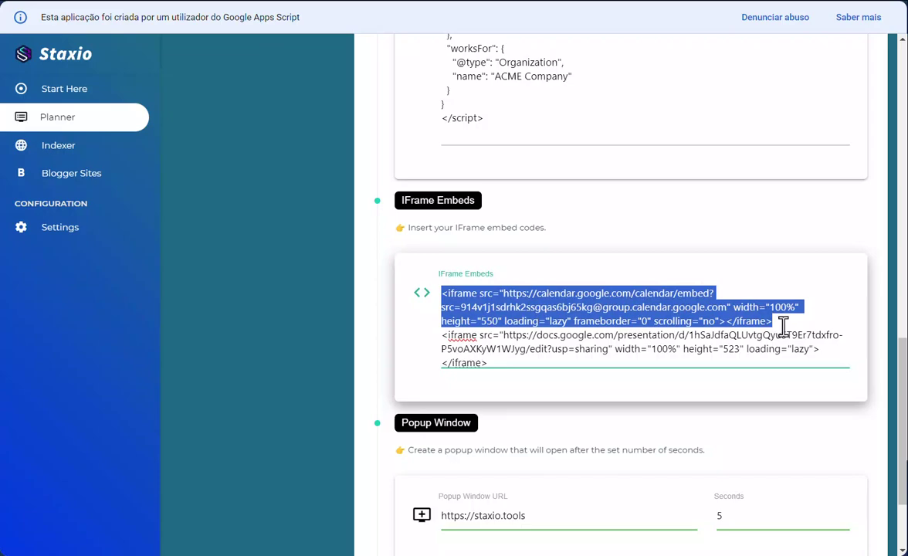
pyautogui.moveTo(481, 363); pyautogui.dragTo(430, 347)
pyautogui.scroll(-2, 429, 347)
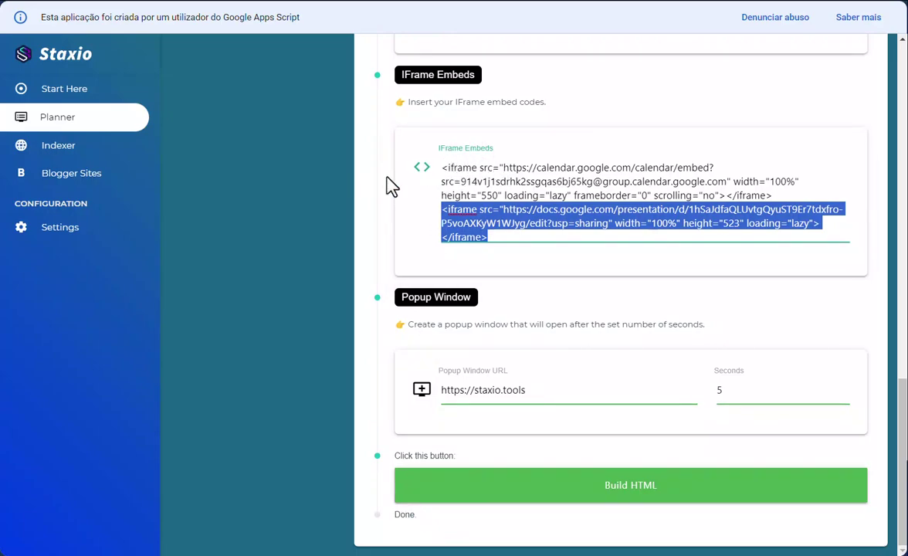
pyautogui.moveTo(445, 167); pyautogui.dragTo(474, 168)
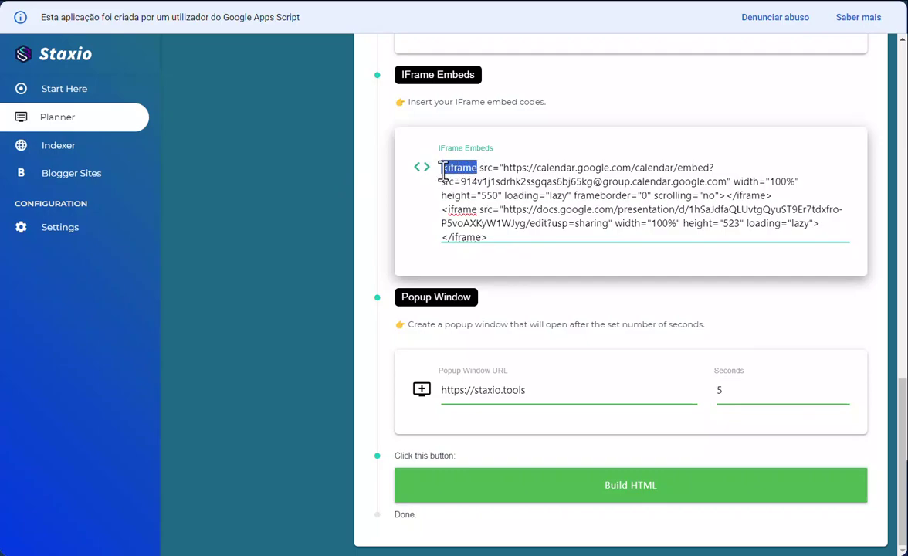
pyautogui.moveTo(772, 196); pyautogui.dragTo(726, 195)
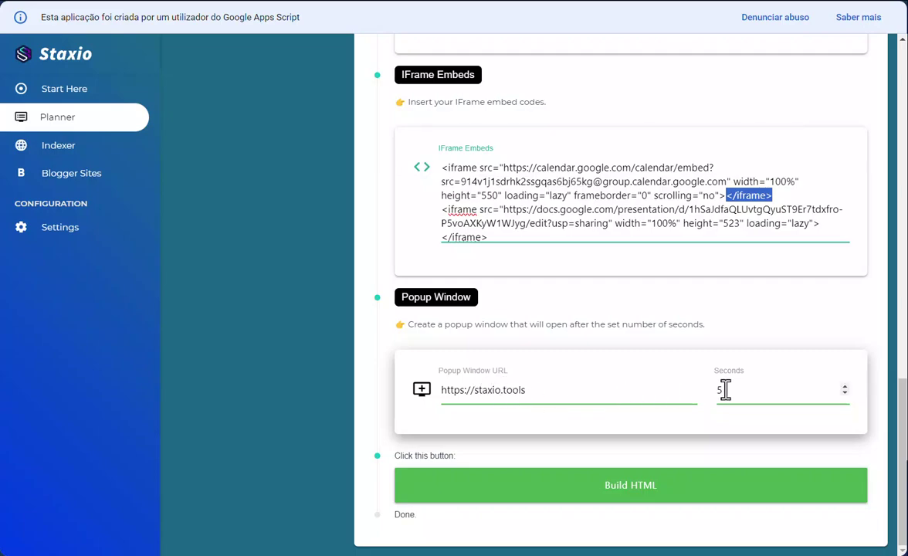
pyautogui.click(536, 491)
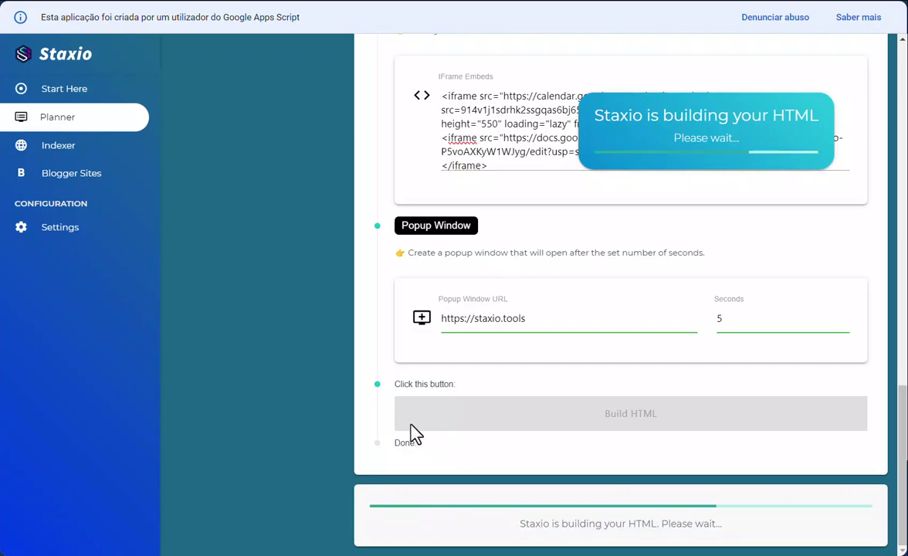
pyautogui.scroll(10, 606, 417)
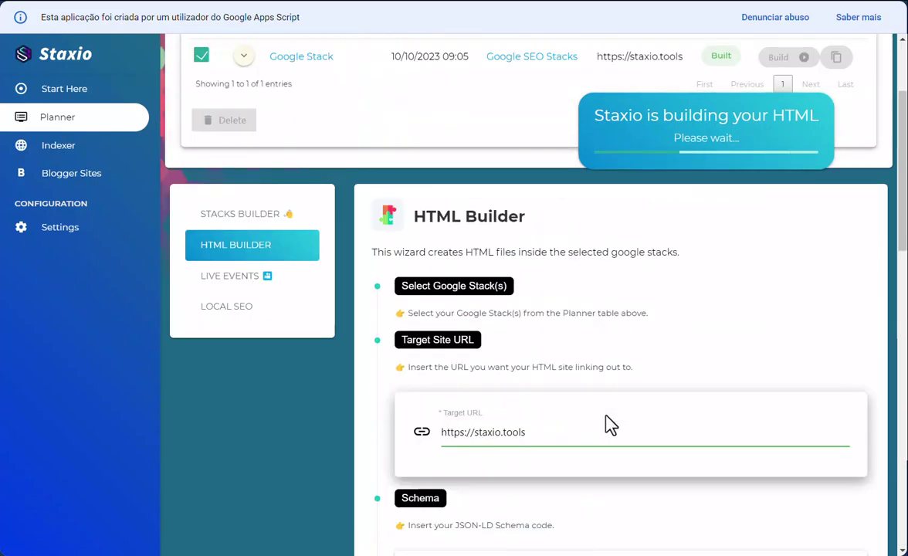
pyautogui.scroll(-5, 608, 417)
pyautogui.scroll(-6, 608, 417)
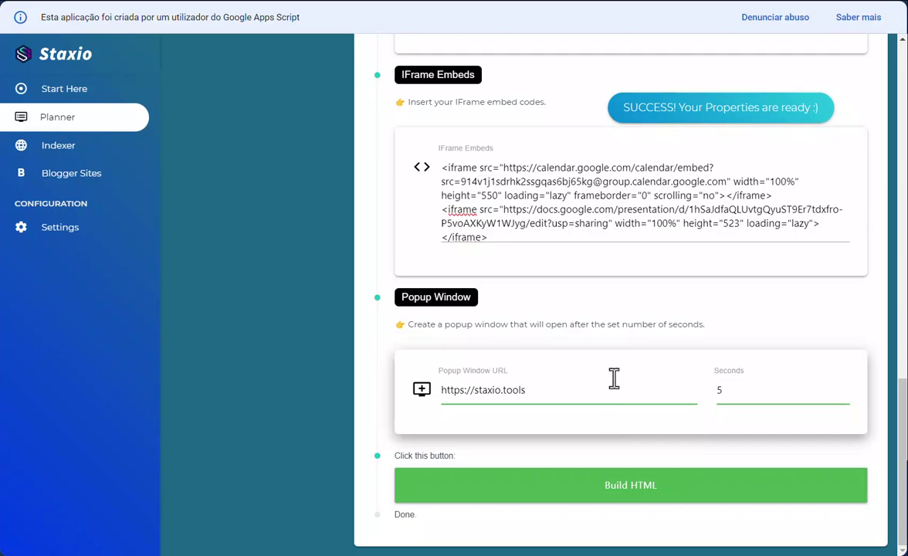
# Open the Google Stack project's Drive folder and go into its Google SEO Stacks HTML subfolder
pyautogui.scroll(12, 614, 378)
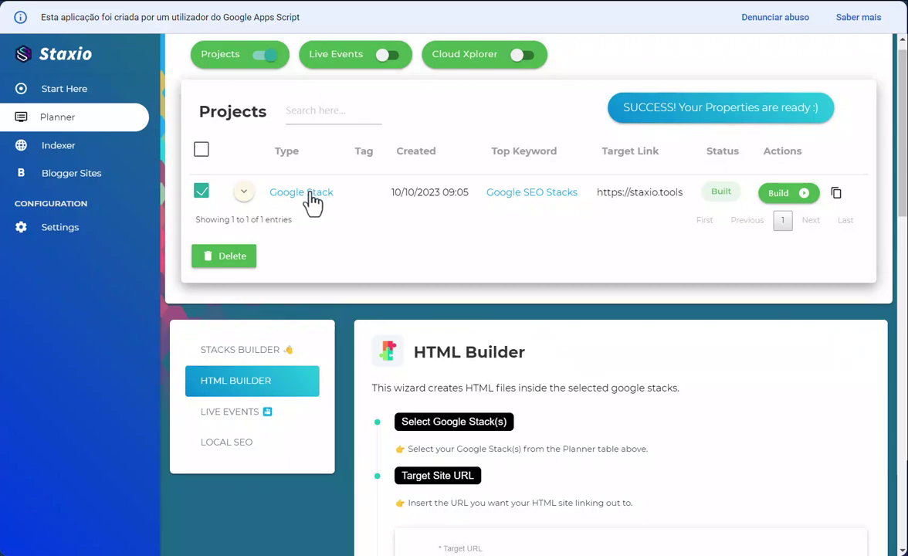
pyautogui.click(301, 192)
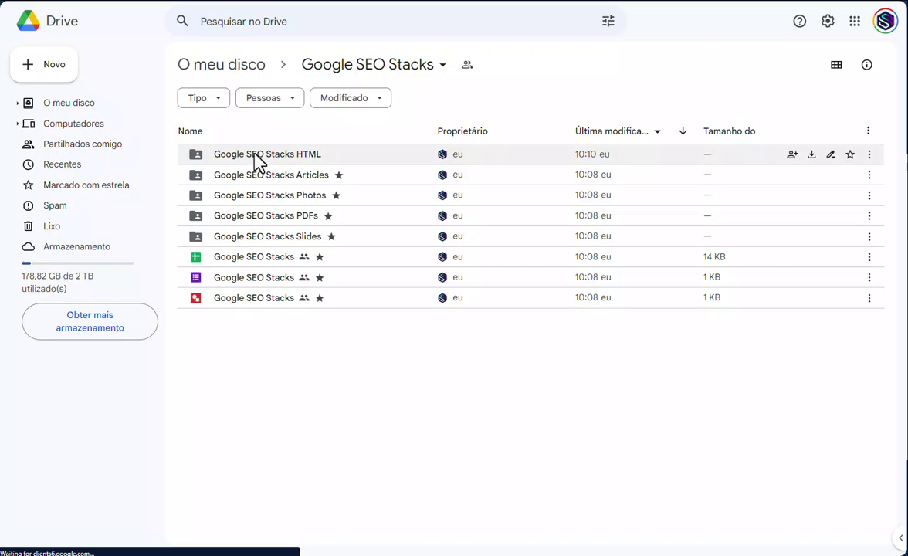
pyautogui.doubleClick(258, 162)
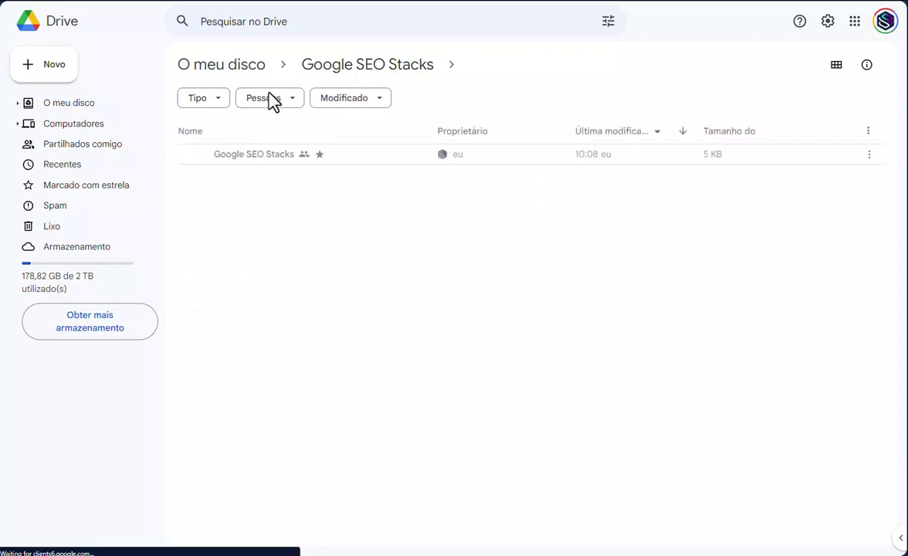
pyautogui.click(247, 78)
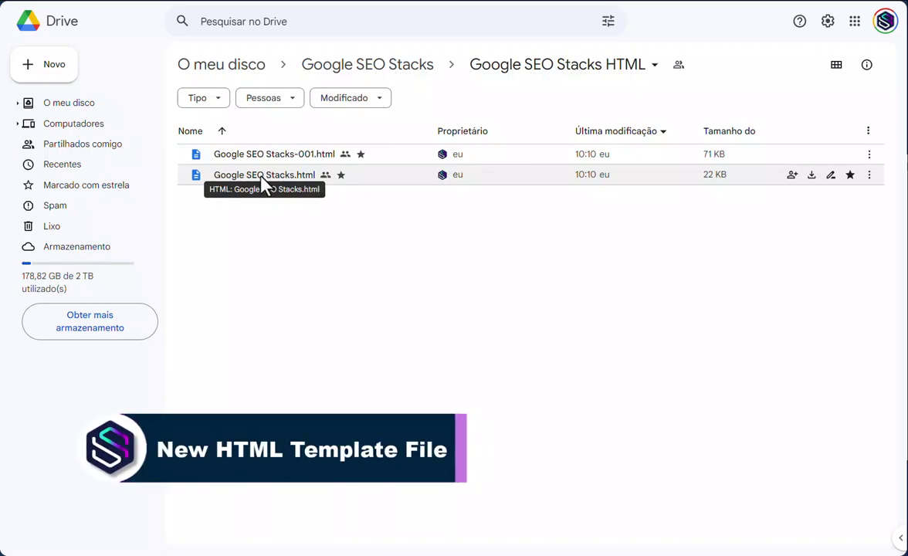
# Download Google SEO Stacks-001.html from Drive and bring up the downloaded page in the browser
pyautogui.click(298, 159)
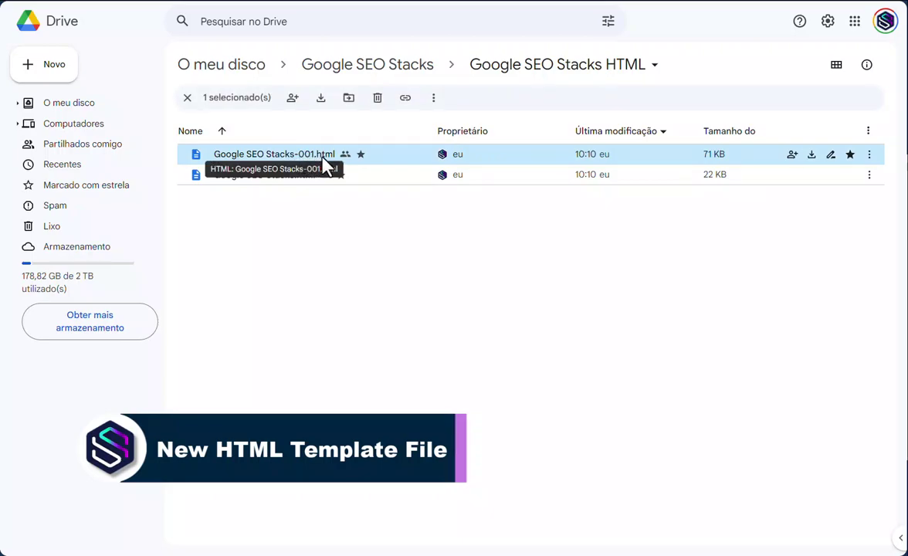
pyautogui.click(323, 103)
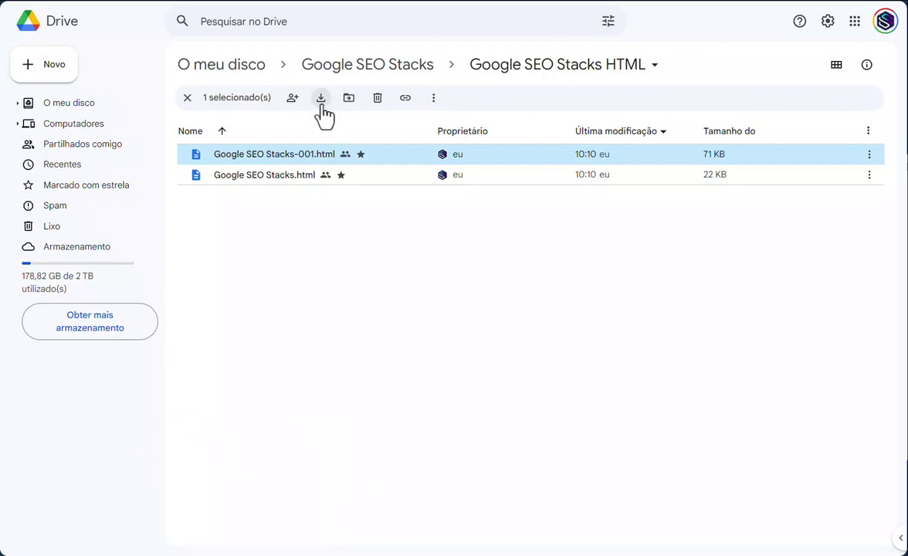
pyautogui.click(595, 2)
pyautogui.scroll(3, 454, 278)
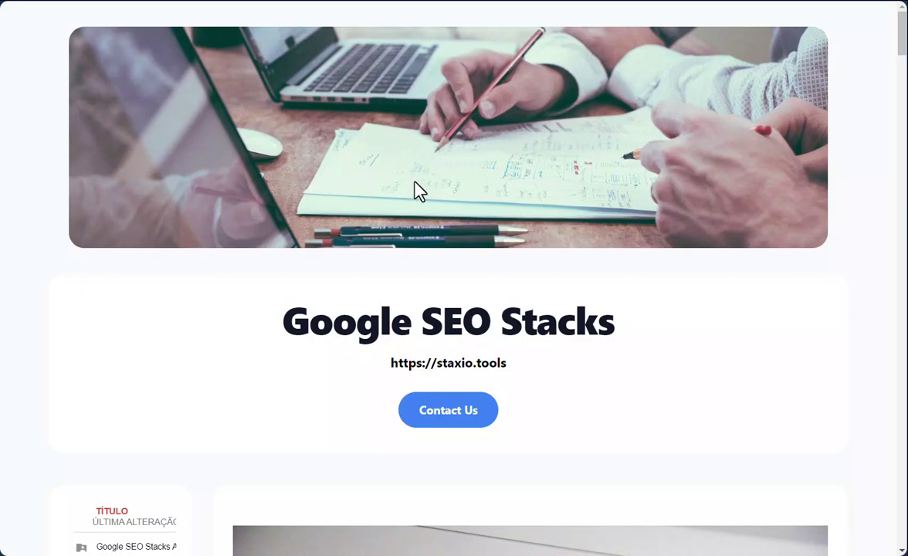
# Review the generated page's title, target link, article content, and Resources and Images section
pyautogui.moveTo(621, 320); pyautogui.dragTo(295, 320)
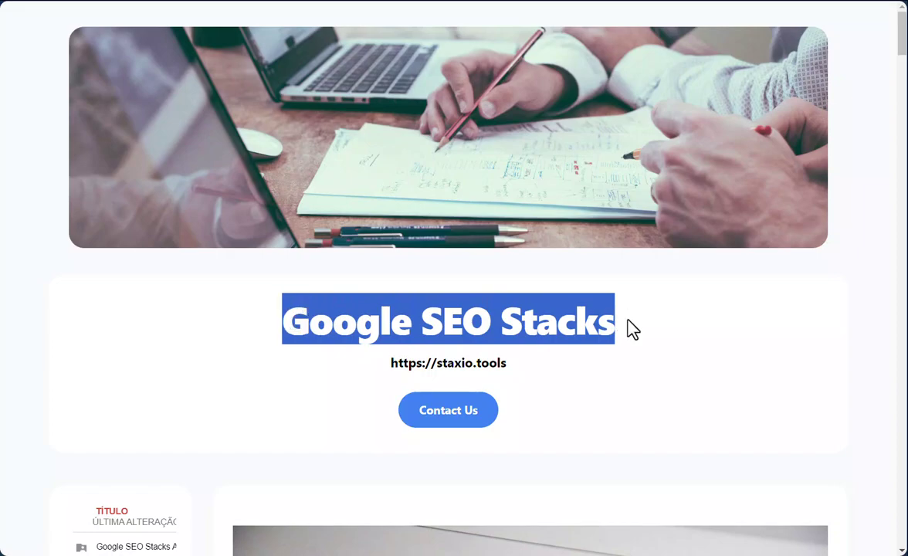
pyautogui.click(514, 375)
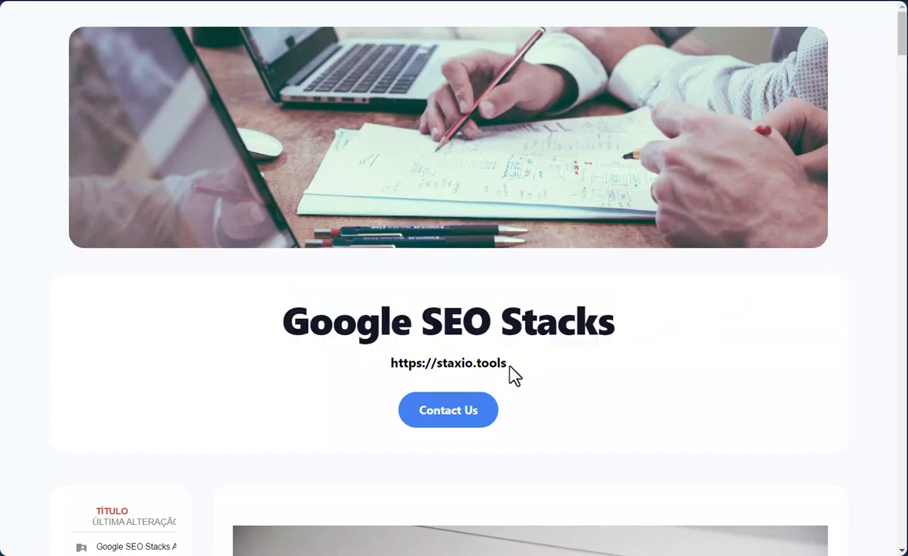
pyautogui.moveTo(509, 369); pyautogui.dragTo(398, 362)
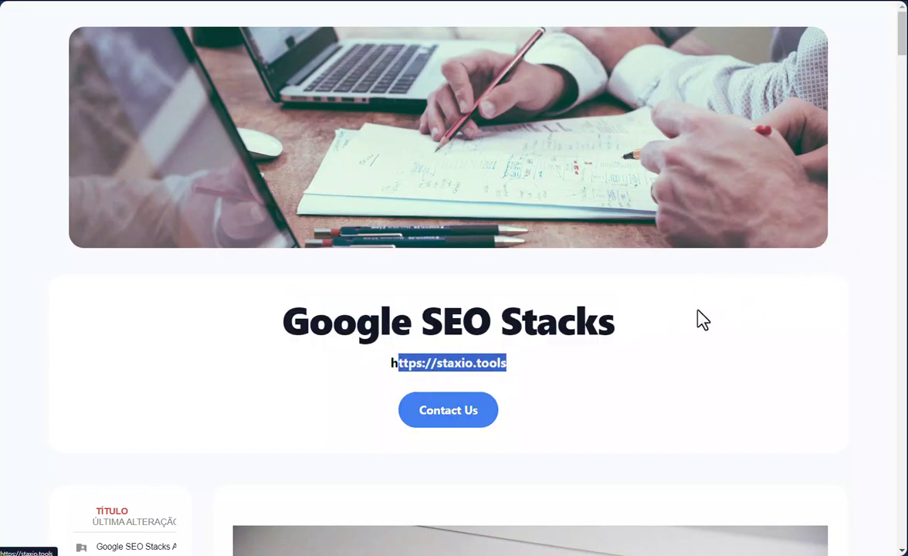
pyautogui.moveTo(904, 39); pyautogui.dragTo(904, 73)
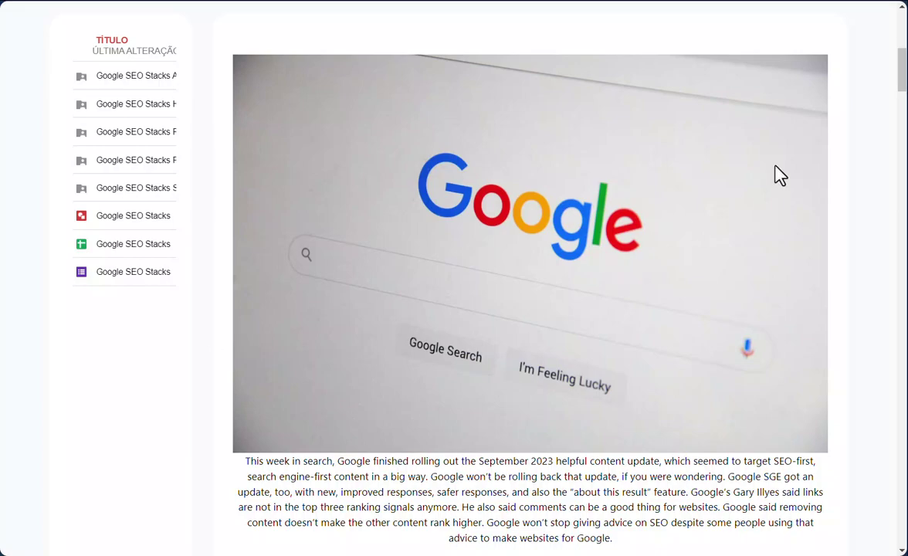
pyautogui.moveTo(904, 71); pyautogui.dragTo(904, 151)
pyautogui.scroll(-1, 850, 156)
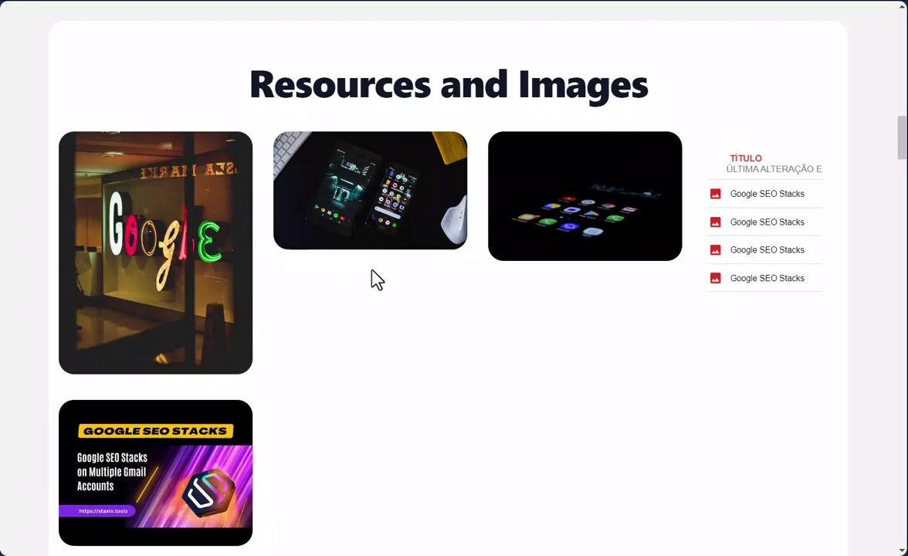
# Locate the Google SEO Stacks Photos folder in the Drive stack folder, and return to the generated page
pyautogui.click(758, 2)
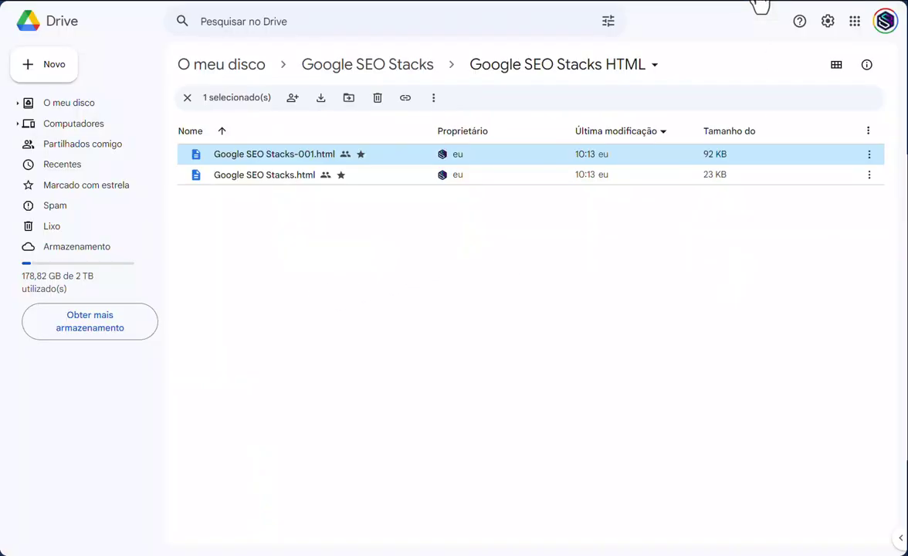
pyautogui.click(422, 69)
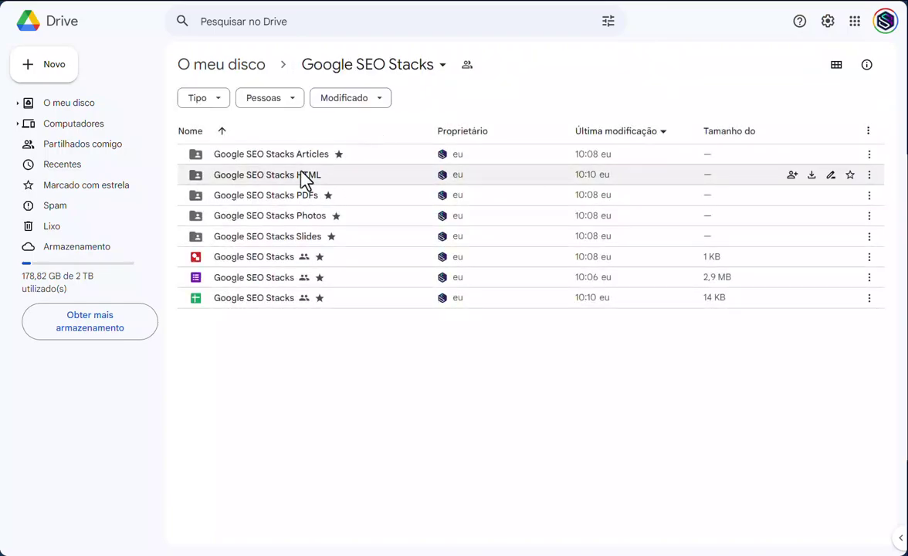
pyautogui.click(302, 223)
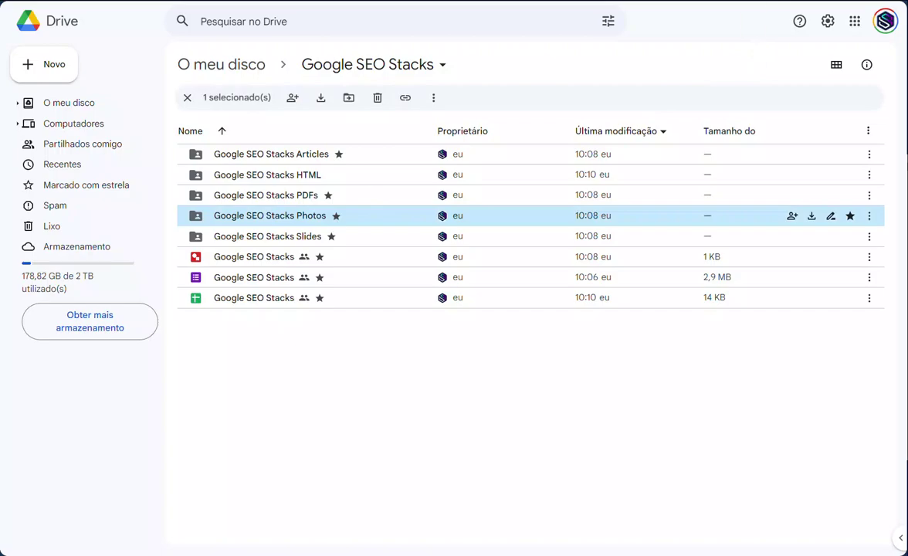
pyautogui.click(814, 2)
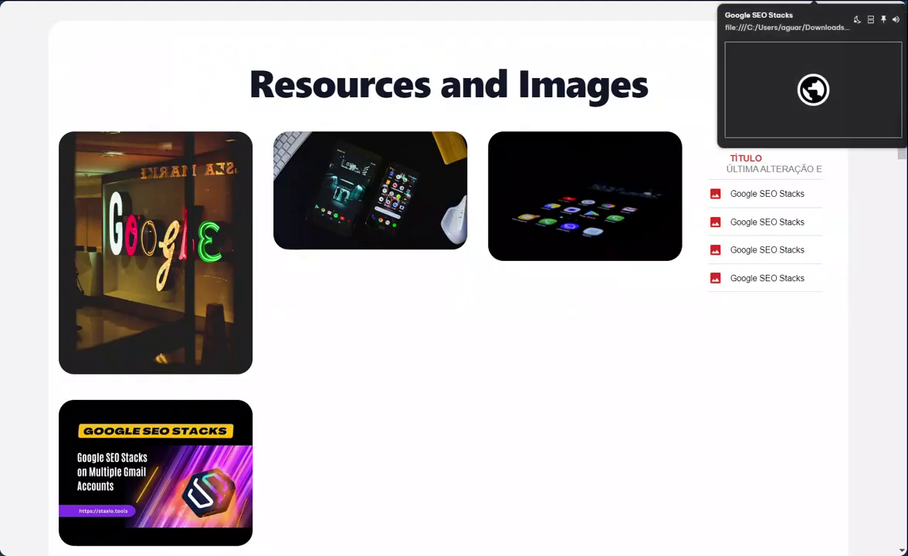
# Review the generated page's embedded spreadsheet, slides and video sections, and briefly play the first video
pyautogui.moveTo(902, 154); pyautogui.dragTo(900, 195)
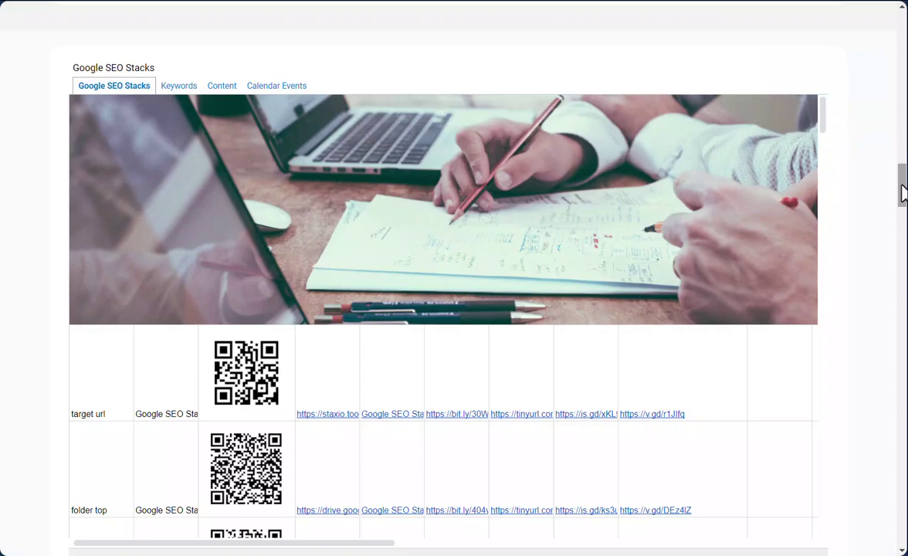
pyautogui.moveTo(903, 186); pyautogui.dragTo(904, 248)
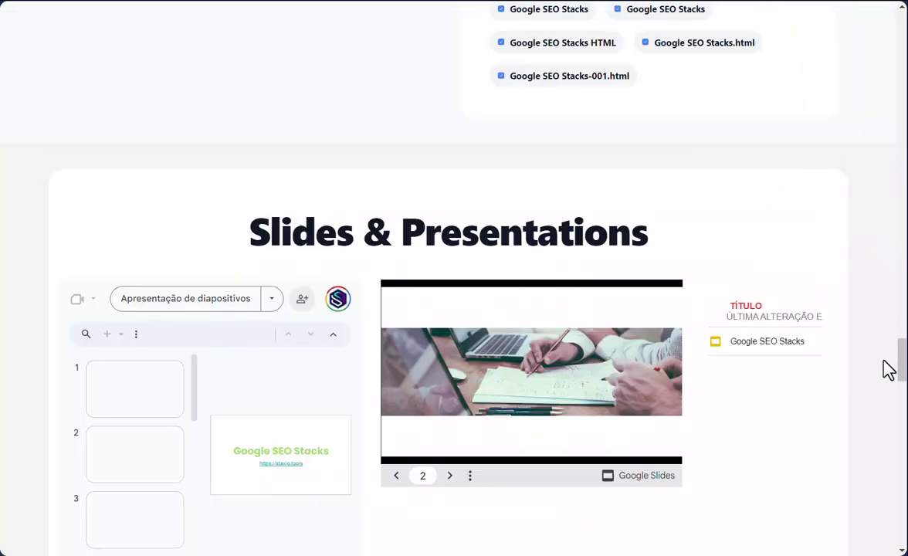
pyautogui.moveTo(900, 355); pyautogui.dragTo(900, 243)
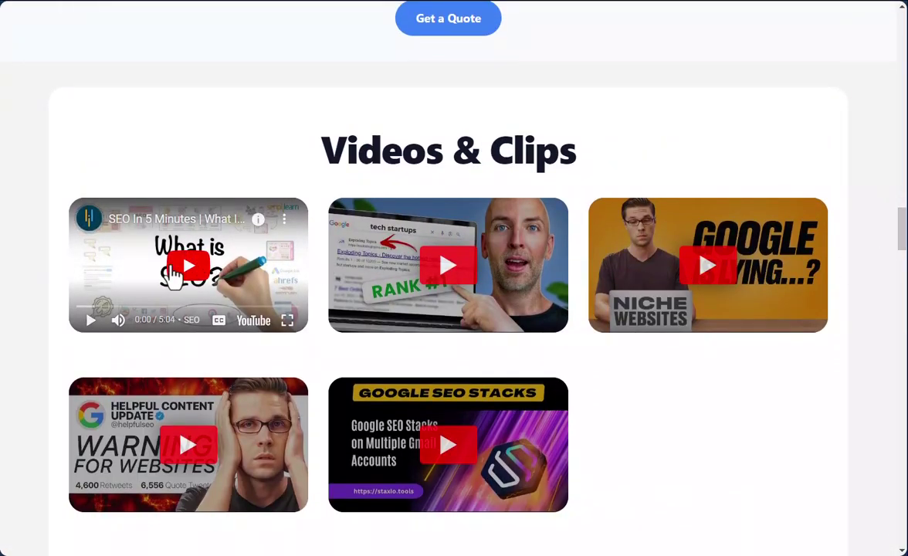
pyautogui.click(171, 275)
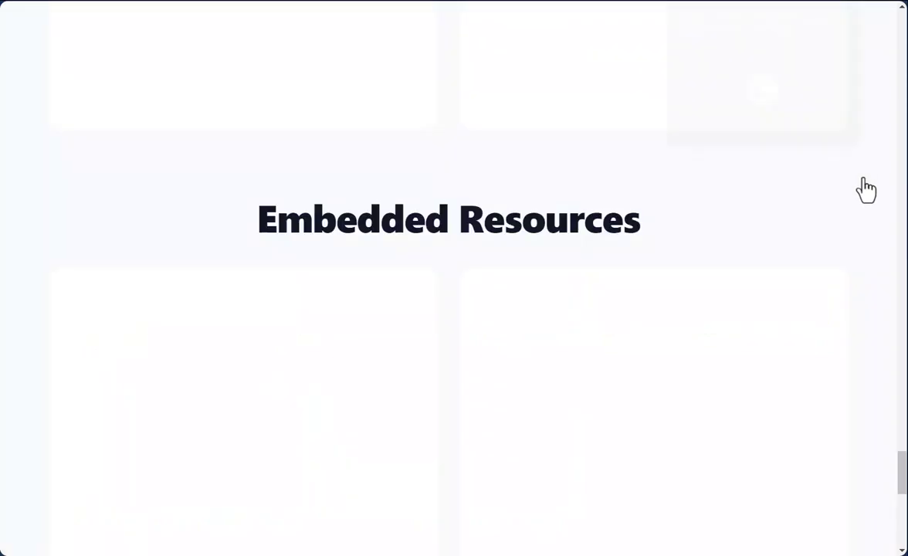
pyautogui.moveTo(902, 482); pyautogui.dragTo(901, 253)
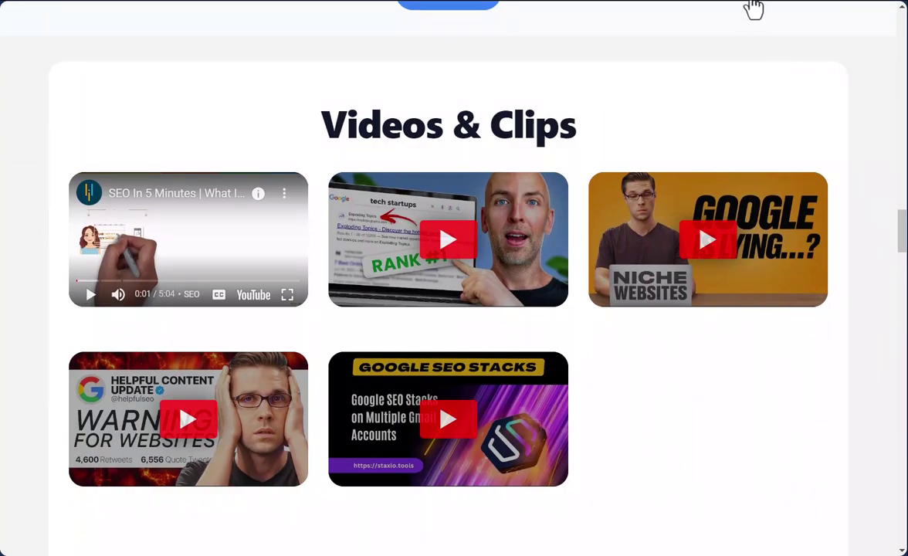
# Switch to the Staxio planner and examine the Stacks Builder's YouTube links and Control Panel options
pyautogui.moveTo(757, 4)
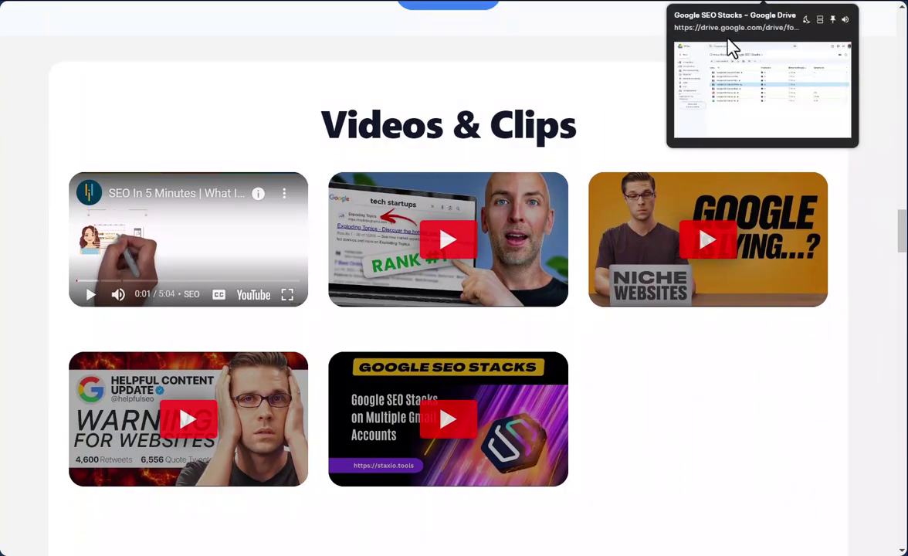
pyautogui.click(714, 3)
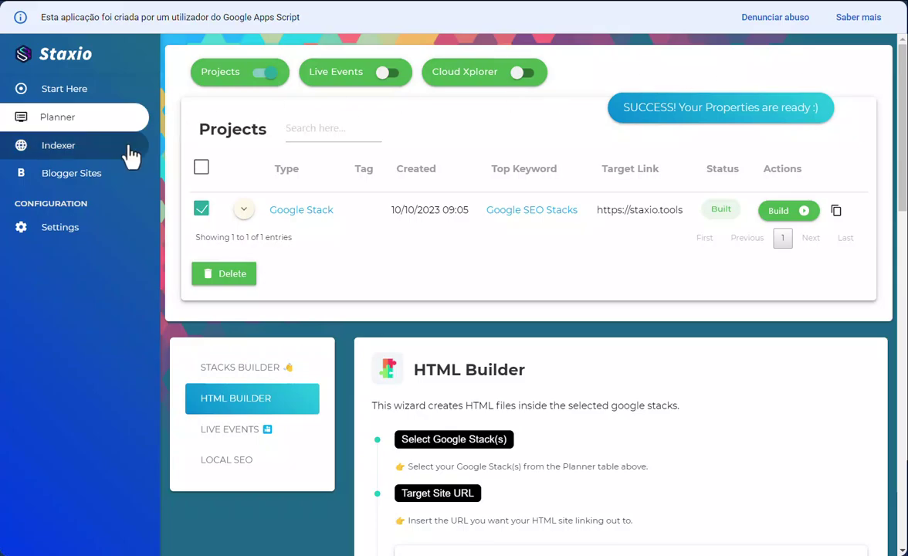
pyautogui.click(272, 375)
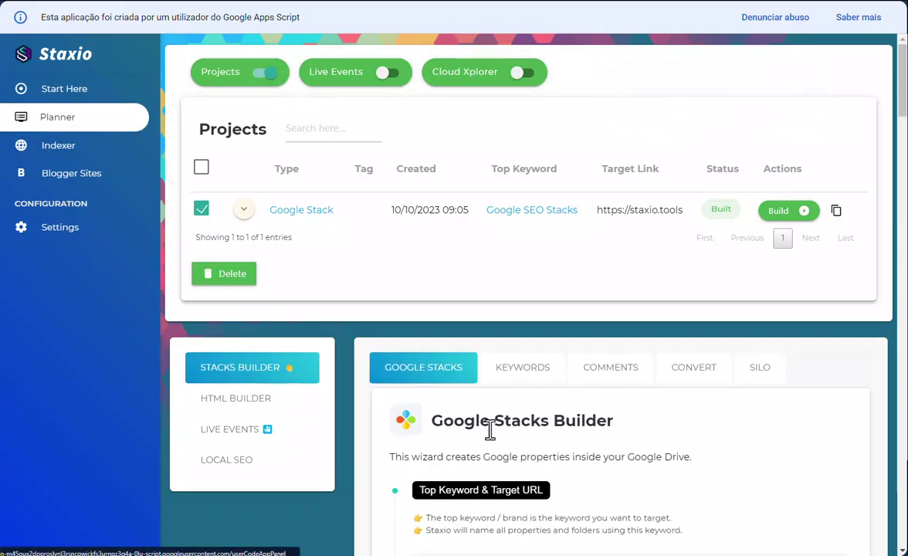
pyautogui.scroll(-10, 563, 454)
pyautogui.scroll(-10, 563, 454)
pyautogui.scroll(3, 564, 454)
pyautogui.moveTo(676, 323); pyautogui.dragTo(463, 283)
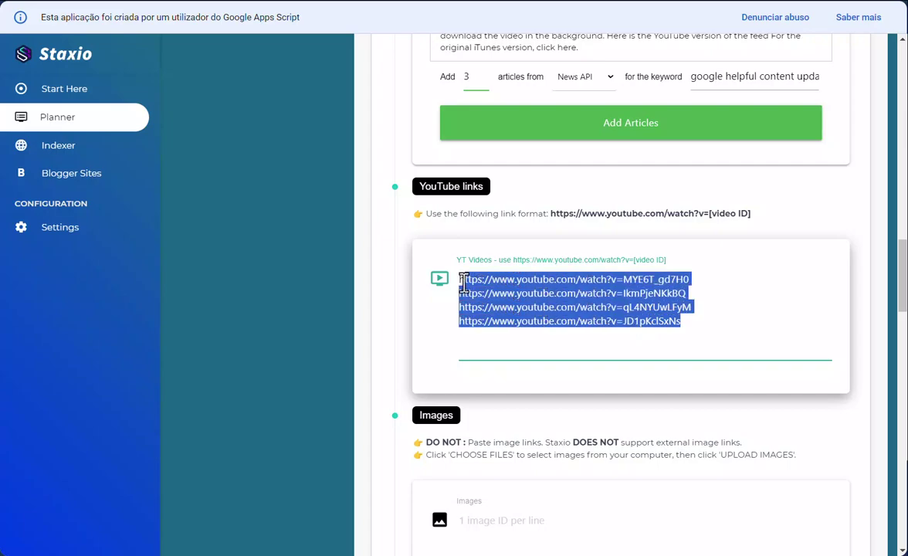
pyautogui.scroll(-15, 608, 303)
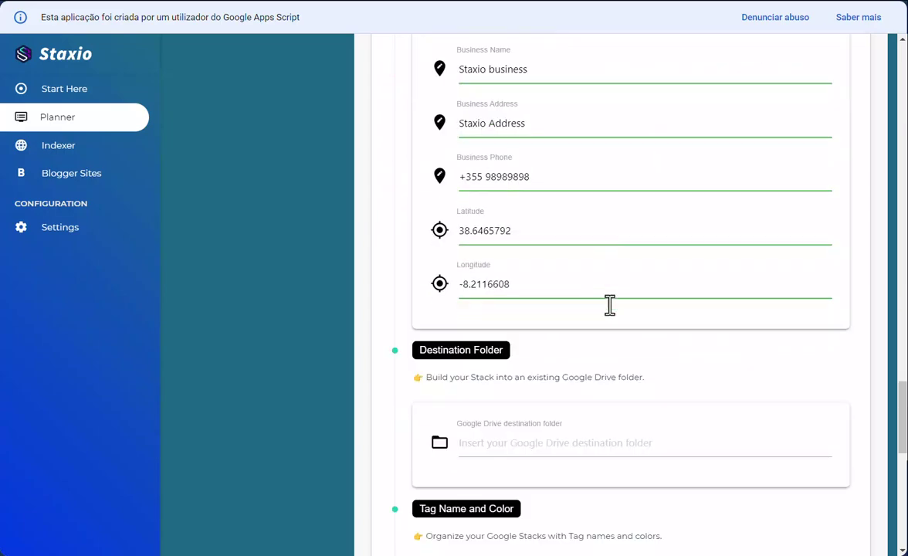
pyautogui.scroll(-3, 609, 305)
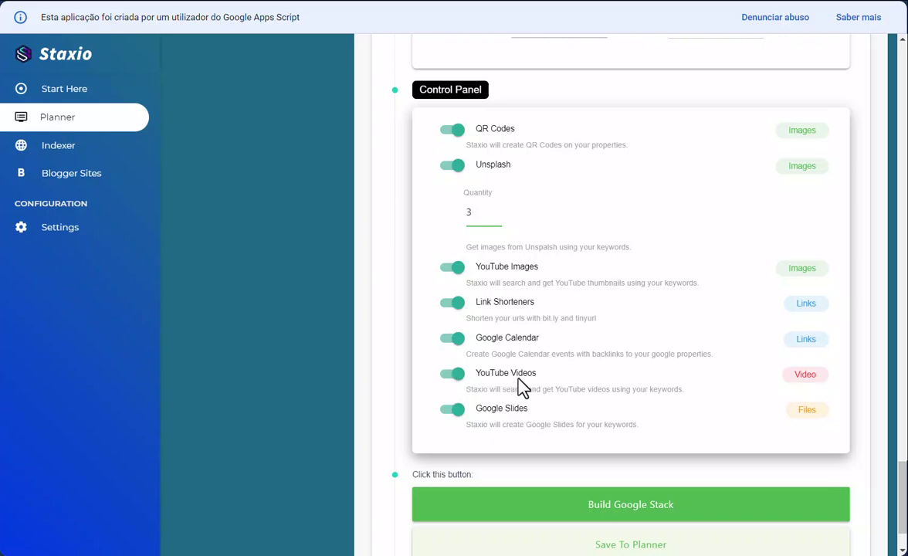
pyautogui.scroll(7, 671, 340)
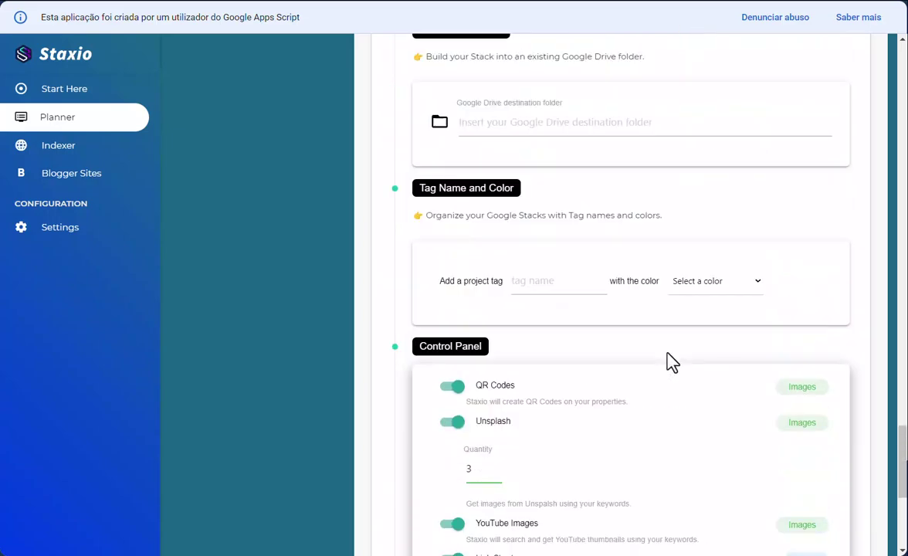
pyautogui.scroll(10, 671, 363)
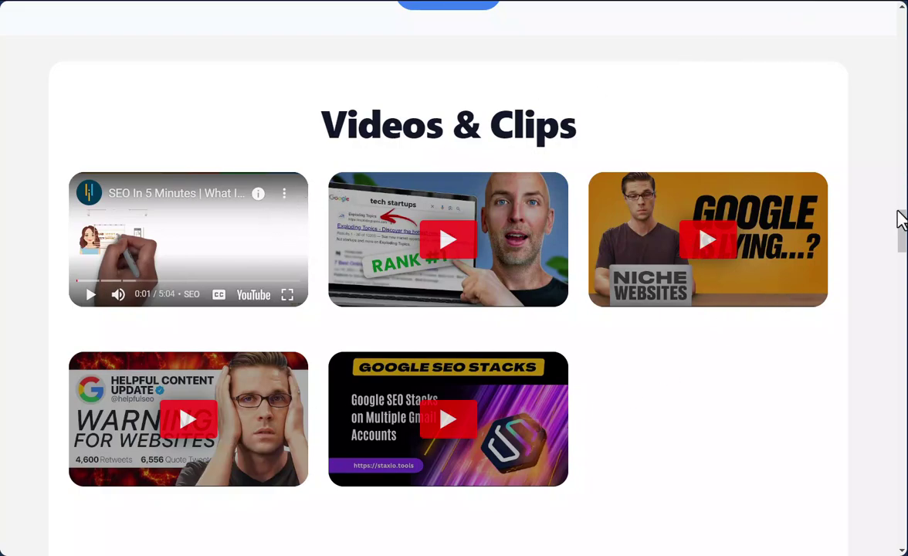
# Review the generated page's Videos & Clips, embedded form, Essential Links, and Slides & Presentations sections
pyautogui.scroll(-3, 895, 219)
pyautogui.moveTo(905, 251); pyautogui.dragTo(905, 260)
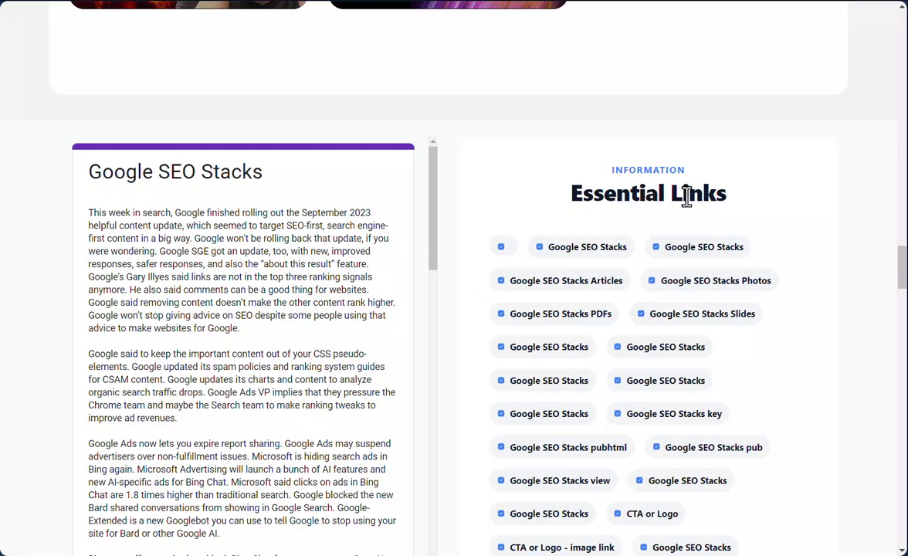
pyautogui.scroll(-2, 825, 260)
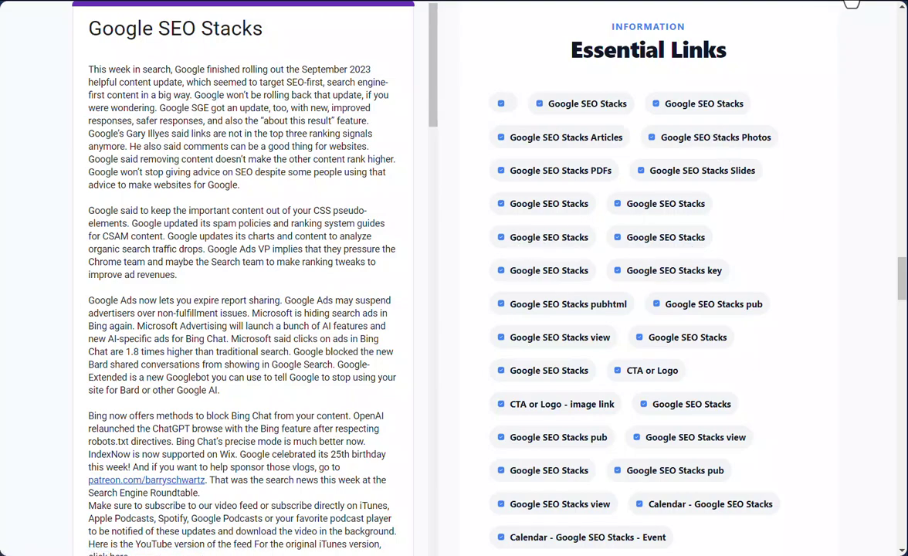
pyautogui.scroll(-4, 827, 286)
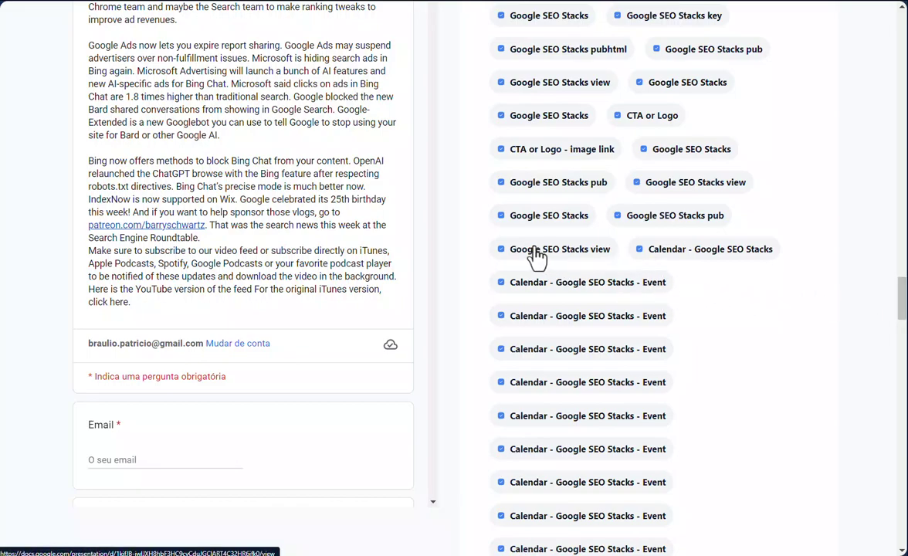
pyautogui.moveTo(904, 304); pyautogui.dragTo(903, 376)
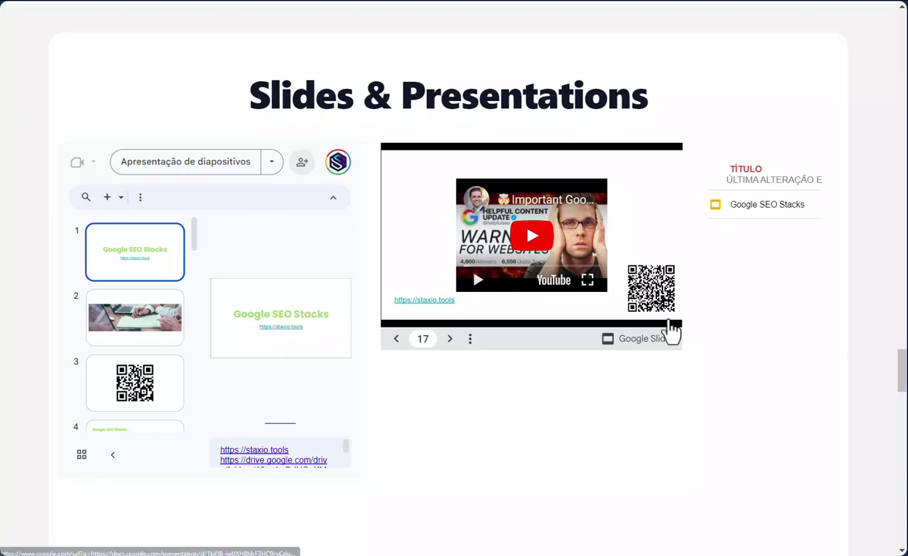
pyautogui.moveTo(902, 369)
pyautogui.mouseDown()
pyautogui.moveTo(902, 390)
pyautogui.moveTo(902, 379)
pyautogui.mouseUp()
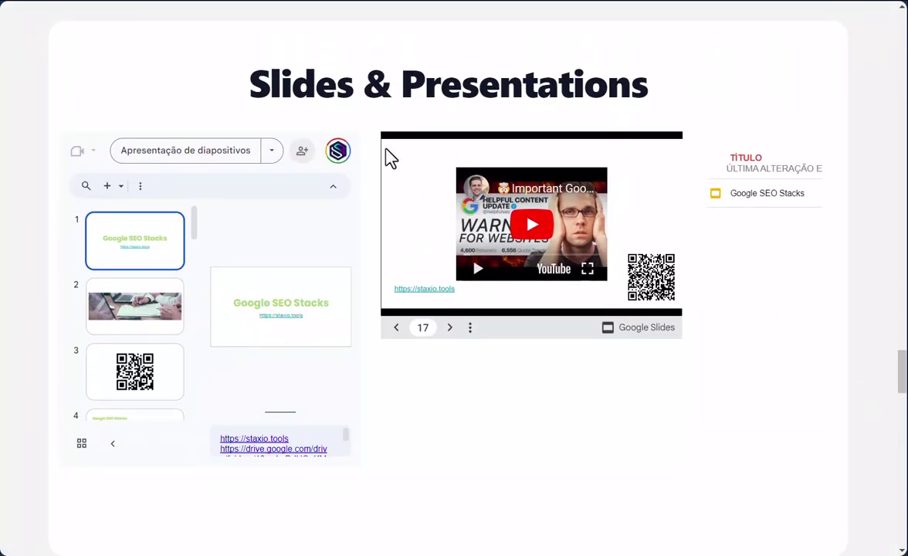
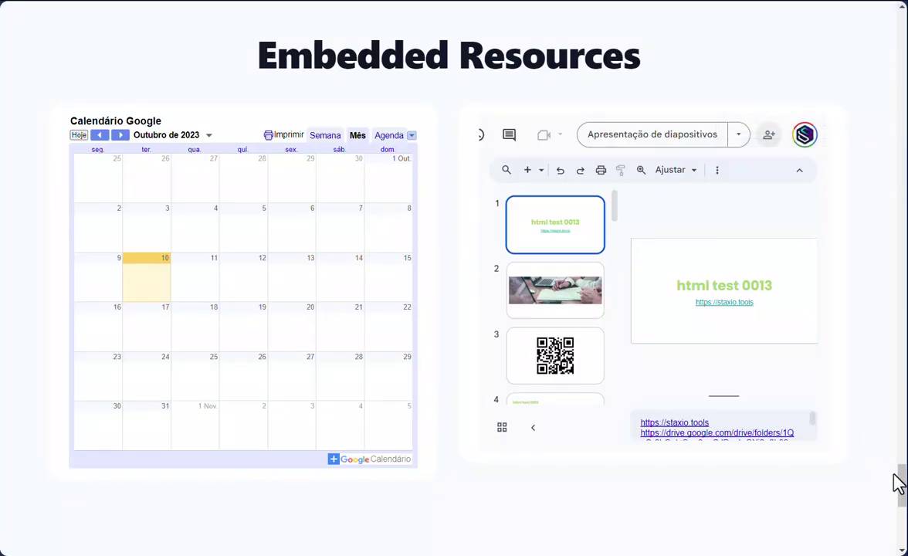
# Examine the Get connected section's business phone and address details at the end of the generated page
pyautogui.moveTo(899, 484); pyautogui.dragTo(903, 529)
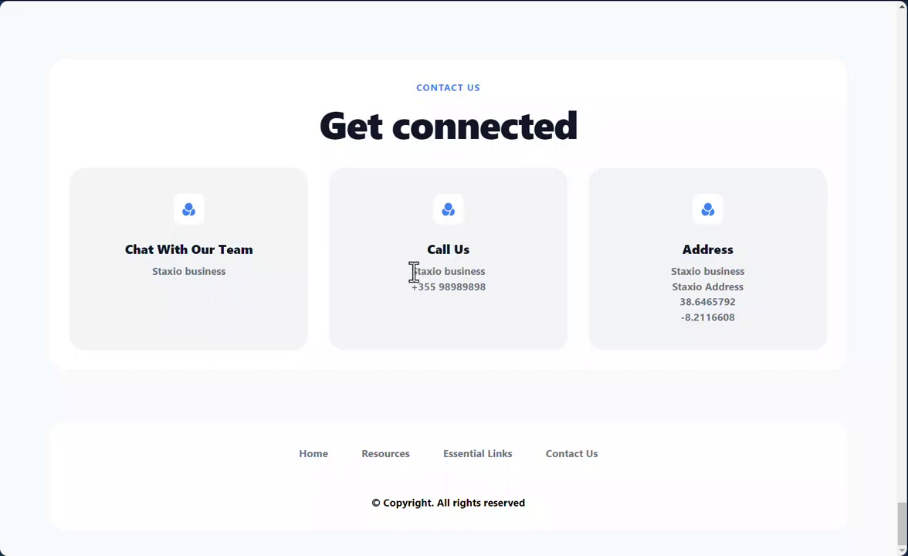
pyautogui.moveTo(413, 271)
pyautogui.mouseDown()
pyautogui.moveTo(480, 274)
pyautogui.moveTo(498, 291)
pyautogui.moveTo(419, 287)
pyautogui.mouseUp()
pyautogui.click(499, 291)
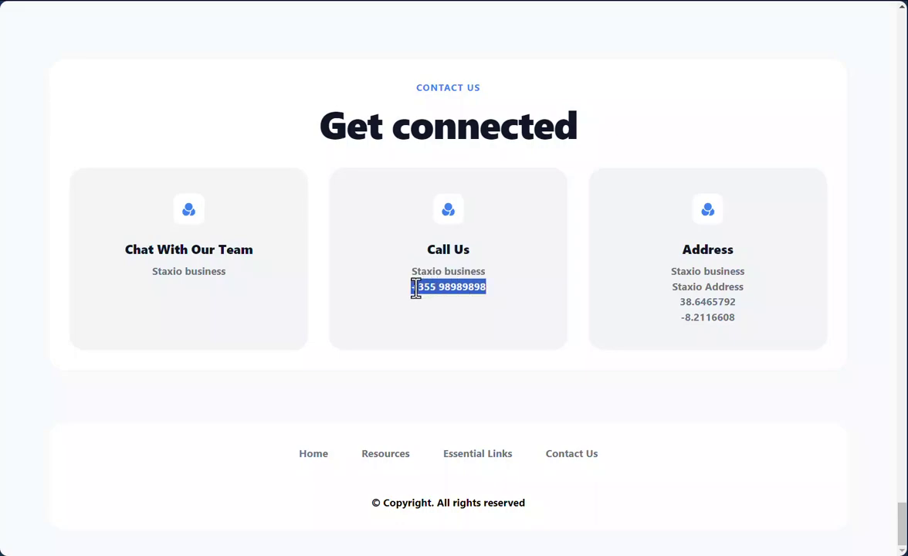
pyautogui.moveTo(672, 272); pyautogui.dragTo(744, 325)
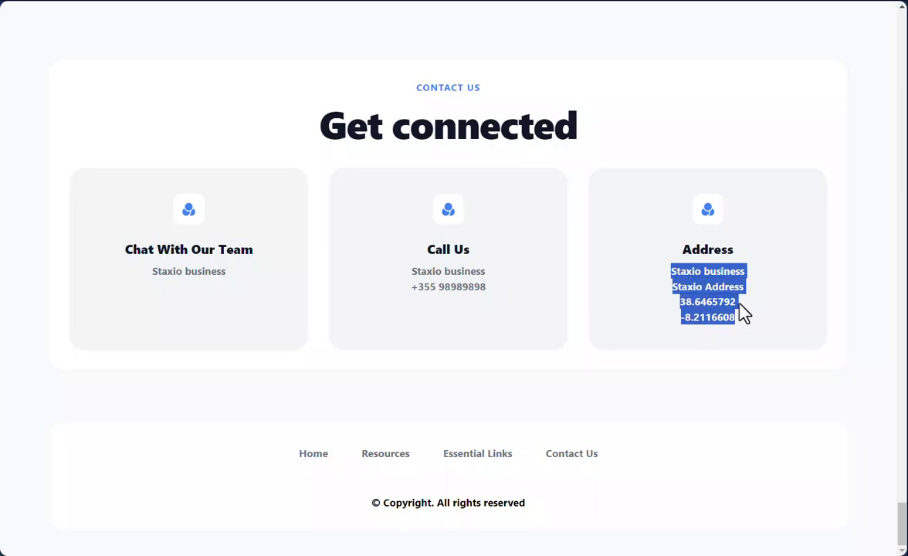
pyautogui.click(730, 271)
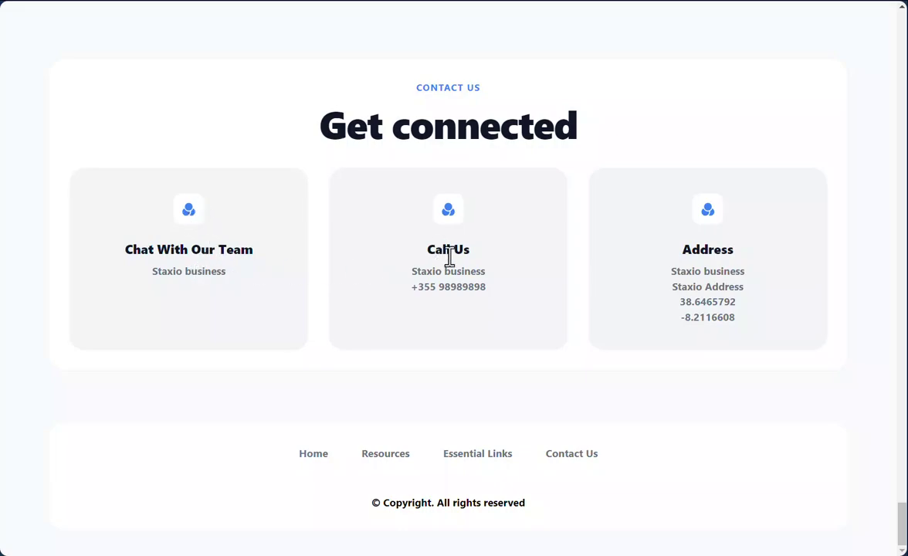
# Test the footer's Home, Resources and Essential Links navigation, and return to the start of the page
pyautogui.click(312, 456)
pyautogui.moveTo(898, 75); pyautogui.dragTo(902, 550)
pyautogui.click(386, 457)
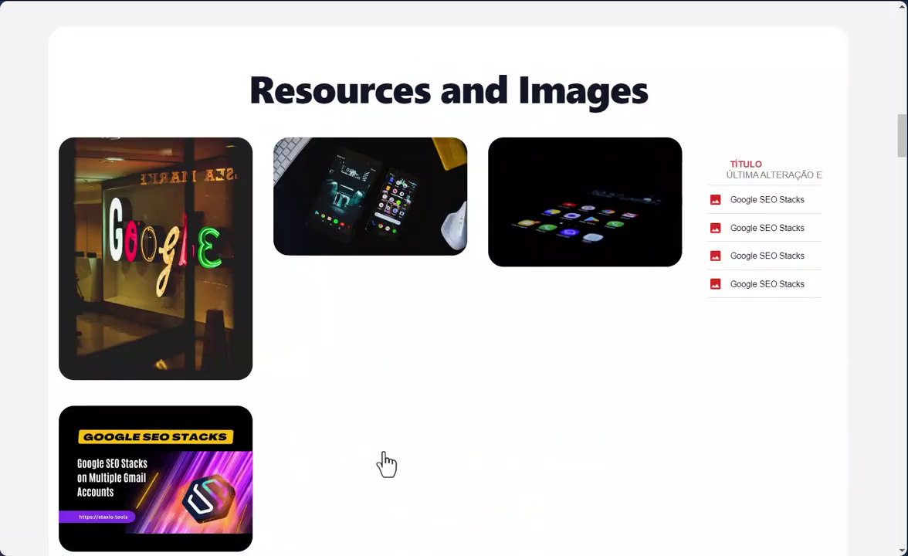
pyautogui.moveTo(898, 134); pyautogui.dragTo(876, 553)
pyautogui.scroll(-3, 766, 494)
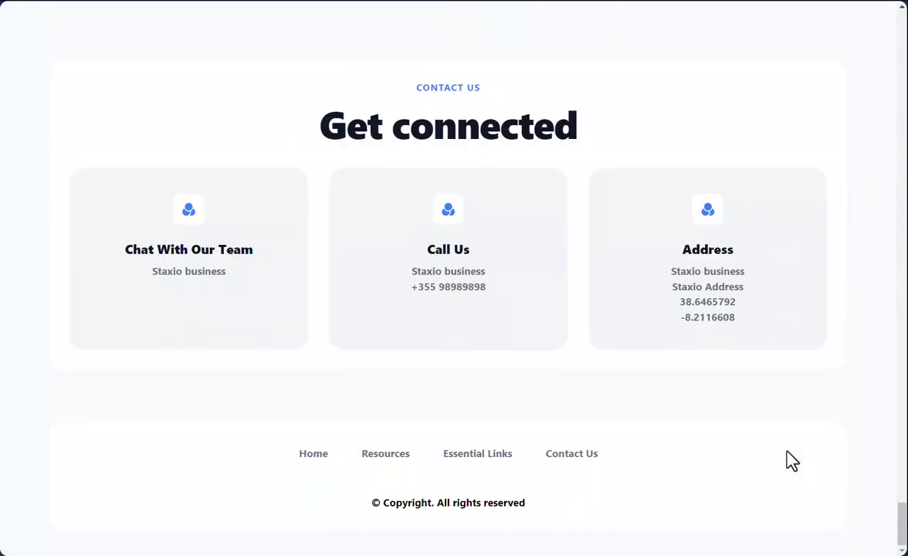
pyautogui.click(489, 463)
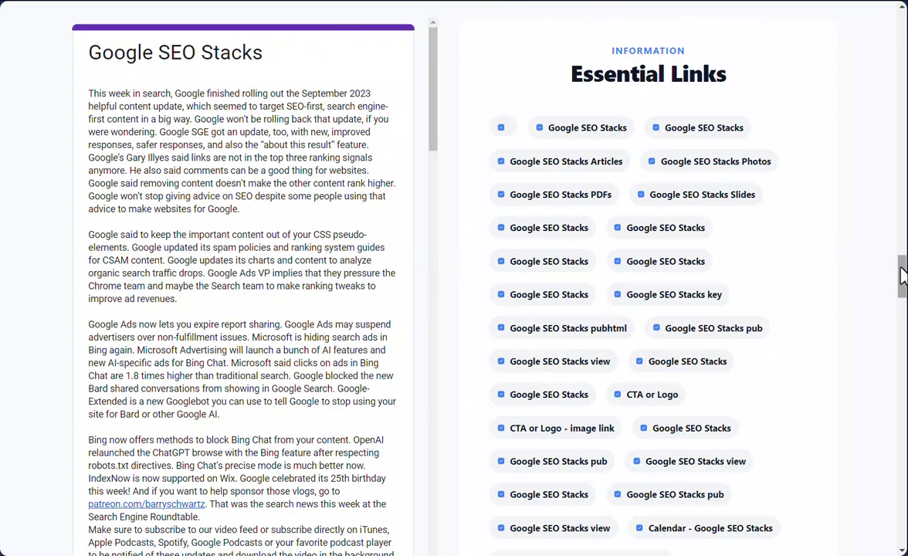
pyautogui.moveTo(900, 277); pyautogui.dragTo(894, 527)
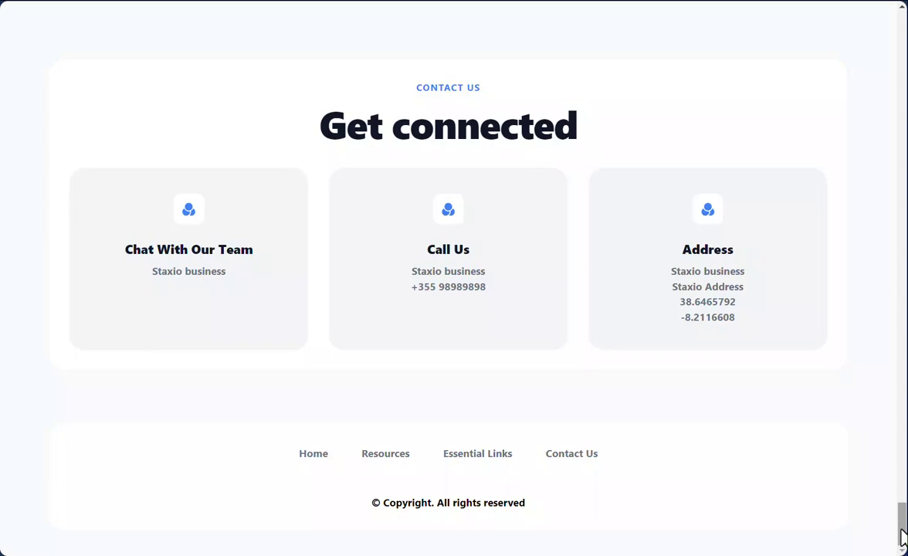
pyautogui.moveTo(904, 537); pyautogui.dragTo(904, 44)
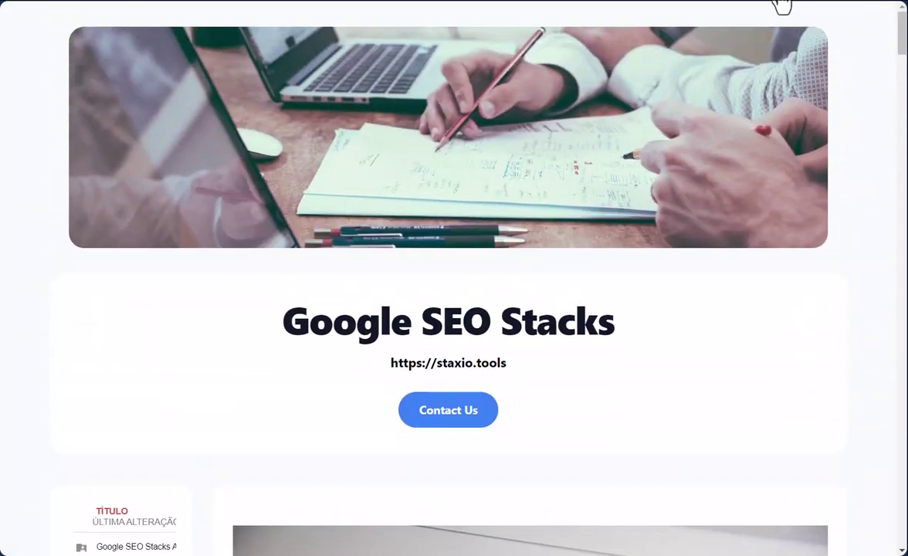
# Switch to the Staxio planner and open the Keywords Builder within the Stacks Builder
pyautogui.click(715, 3)
pyautogui.tripleClick(580, 174)
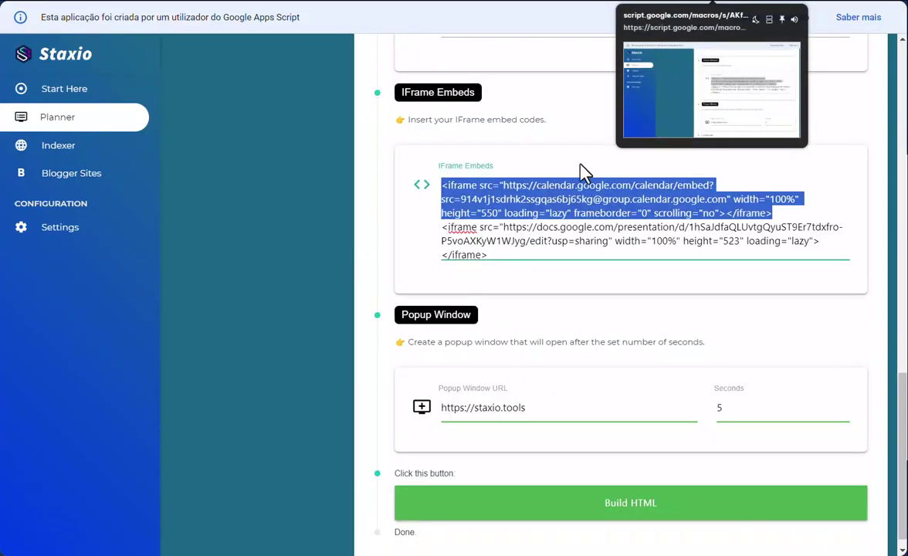
pyautogui.scroll(11, 569, 179)
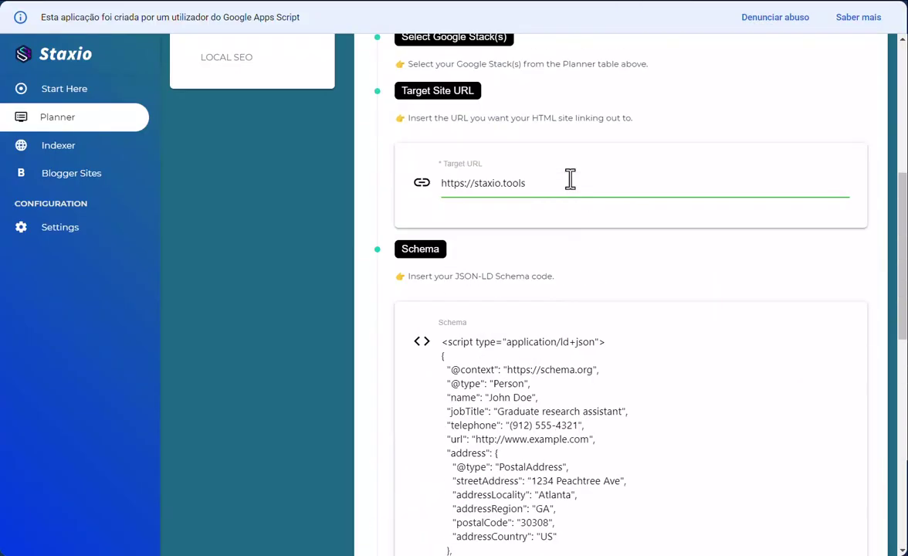
pyautogui.scroll(2, 570, 179)
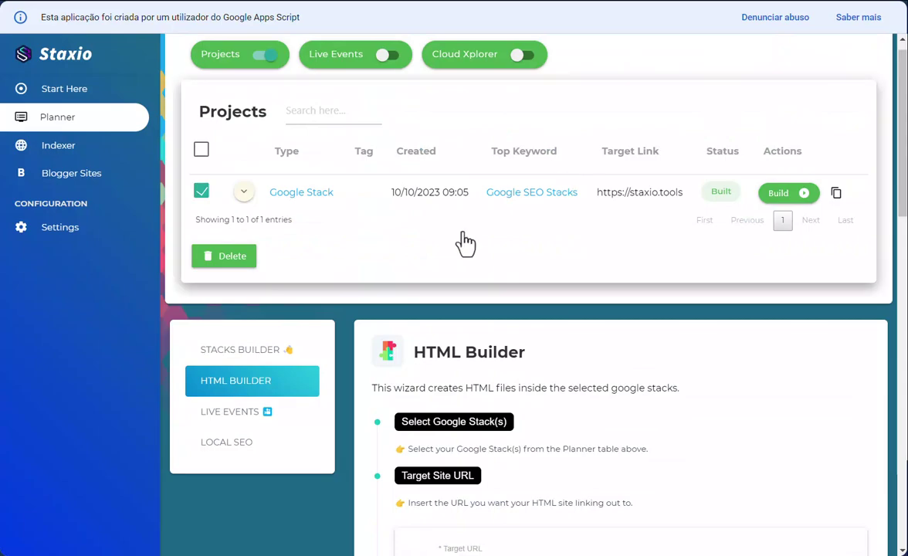
pyautogui.click(266, 364)
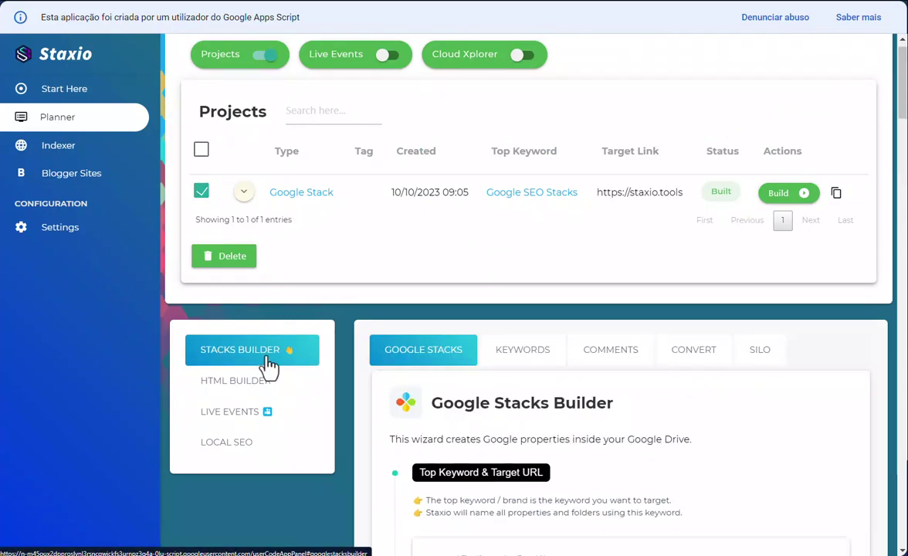
pyautogui.click(519, 360)
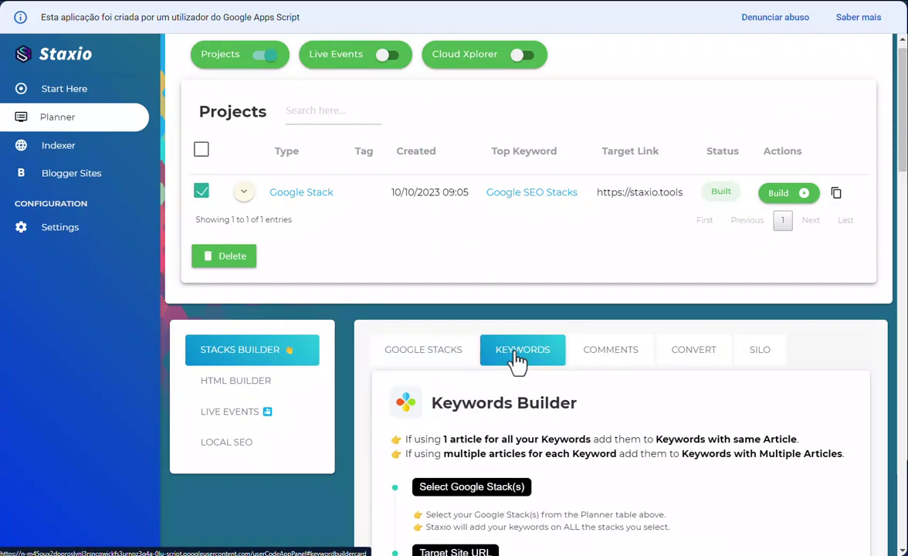
pyautogui.scroll(-2, 517, 362)
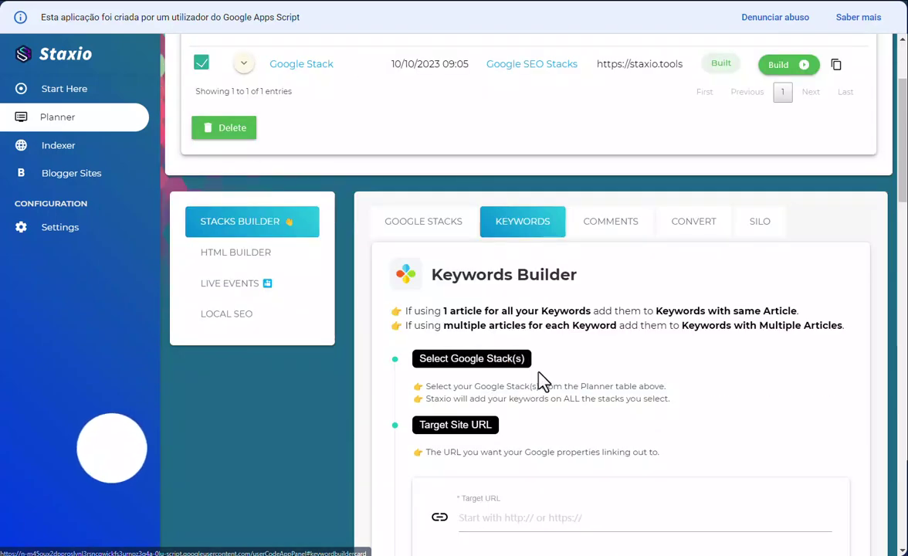
pyautogui.scroll(-3, 511, 351)
pyautogui.click(494, 329)
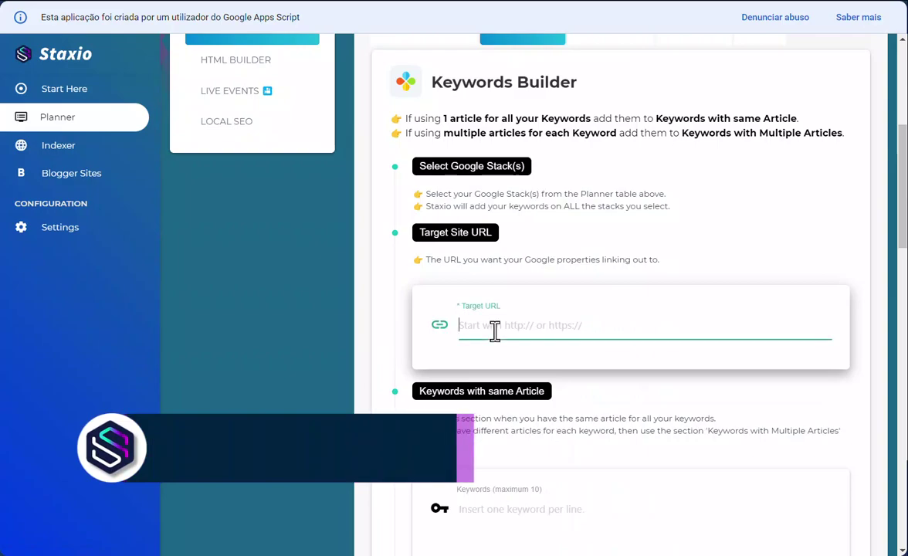
pyautogui.write('https:/')
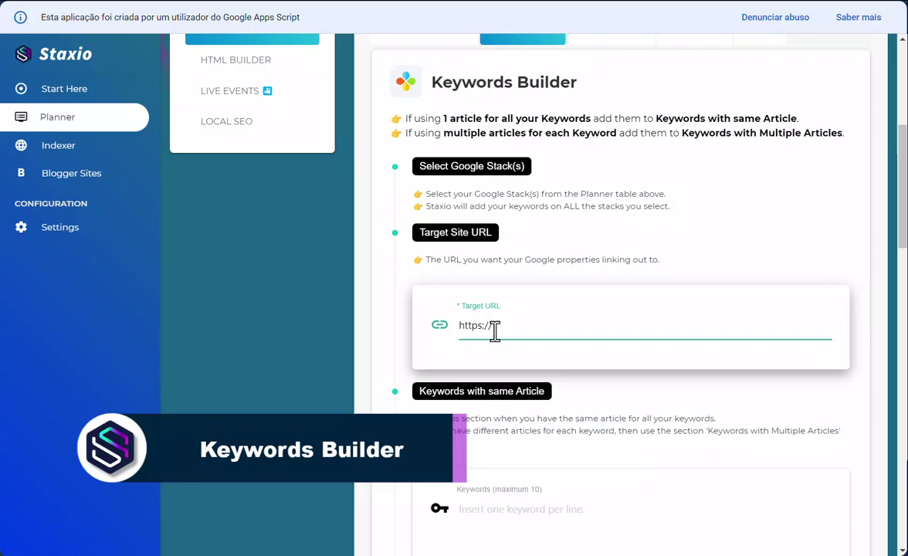
pyautogui.write('/staxio.t')
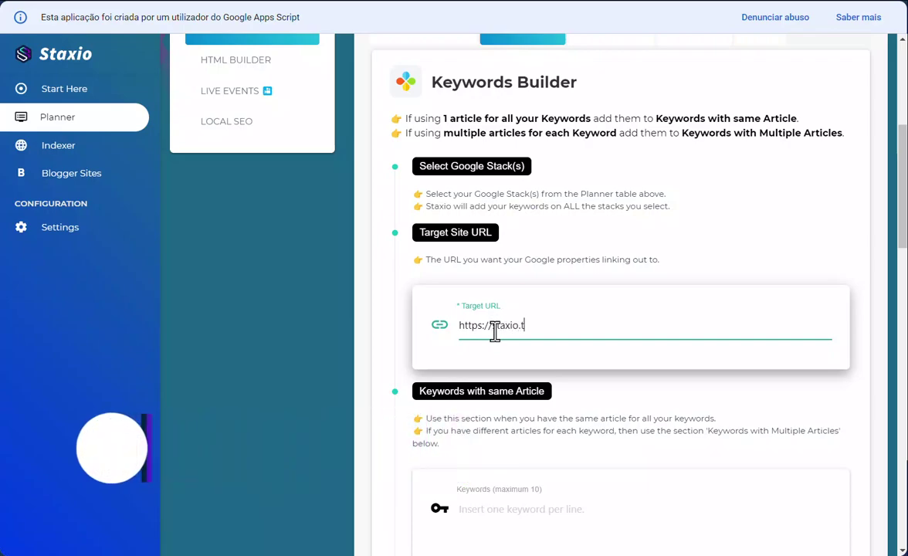
pyautogui.write('ools')
# Enter google seo stacks, amazing google stacks for SEO, and google drive stacks as the Keywords with same Article keywords, one per line
pyautogui.scroll(-2, 564, 448)
pyautogui.click(538, 393)
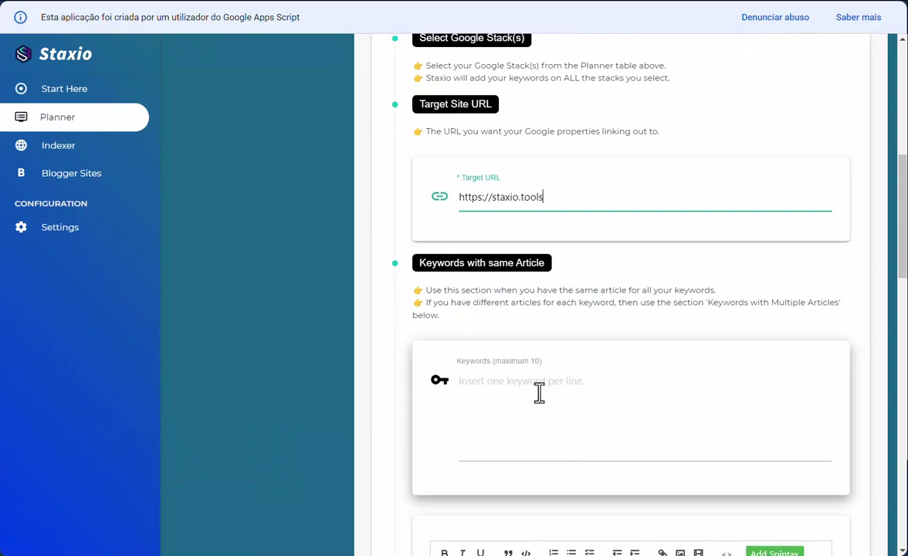
pyautogui.write('google drive stack')
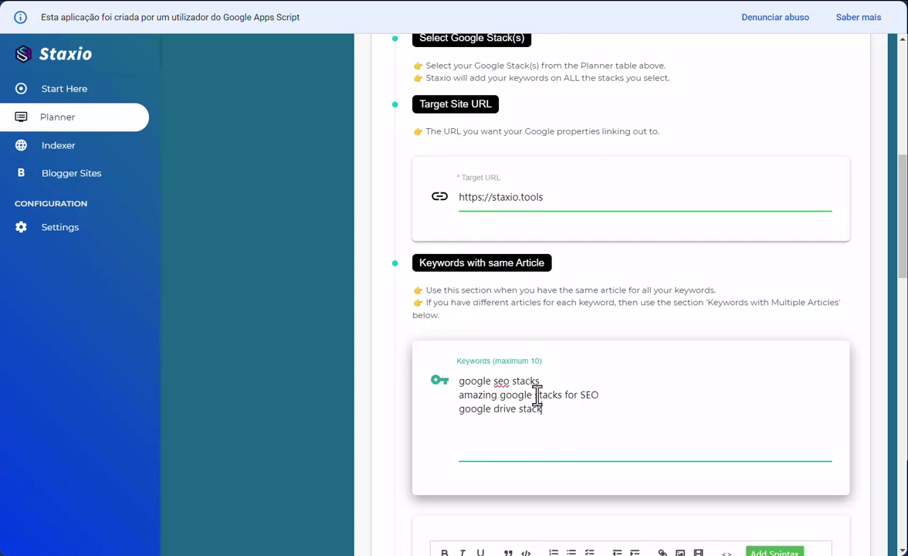
pyautogui.press('BackSpace')
pyautogui.press('BackSpace')
pyautogui.write('s')
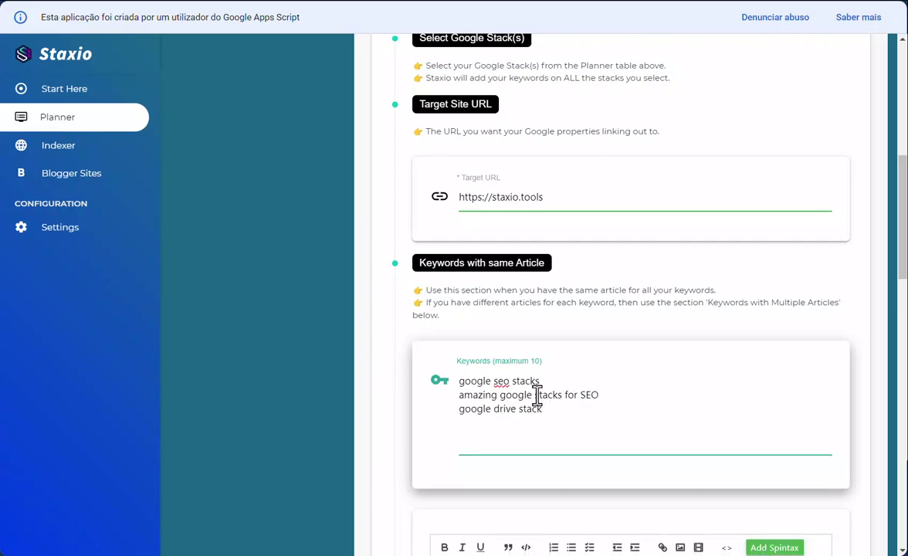
# Copy the entire existing article, including its image, from the Google Stacks Builder's article editor
pyautogui.scroll(-2, 799, 372)
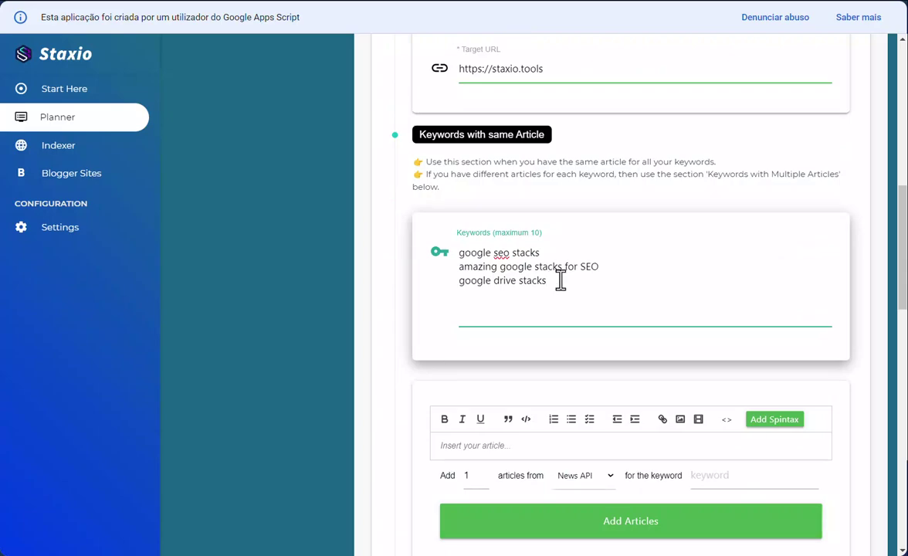
pyautogui.click(714, 484)
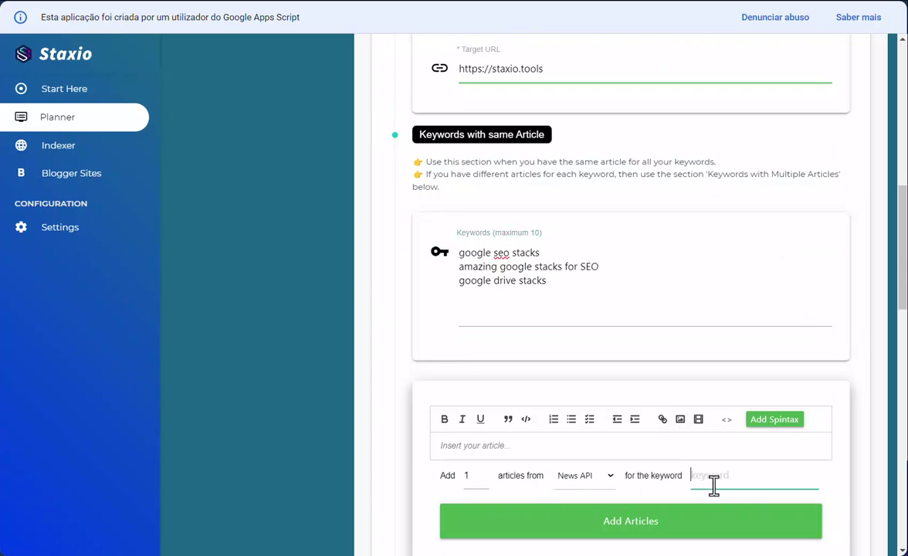
pyautogui.scroll(7, 547, 229)
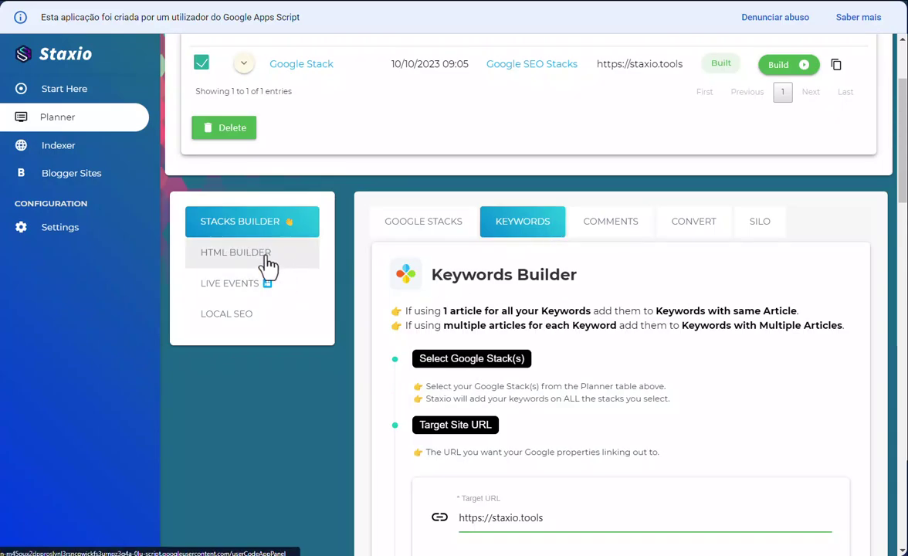
pyautogui.click(267, 261)
pyautogui.click(271, 236)
pyautogui.click(413, 232)
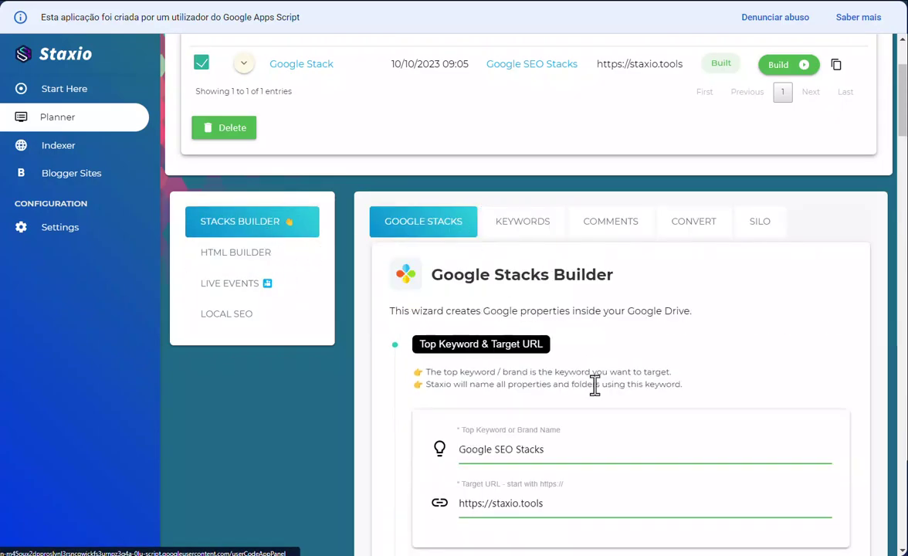
pyautogui.scroll(-6, 595, 386)
pyautogui.hotkey('ctrl', 'a')
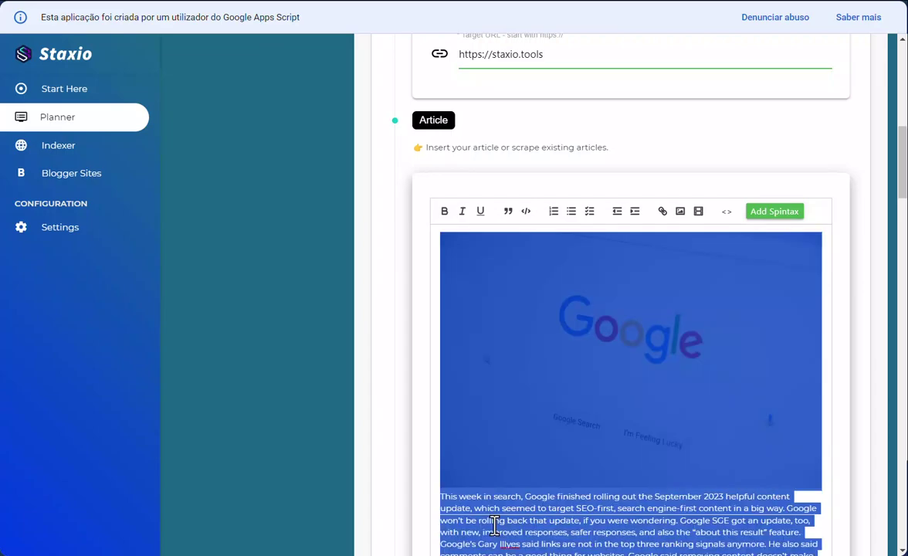
pyautogui.scroll(5, 458, 439)
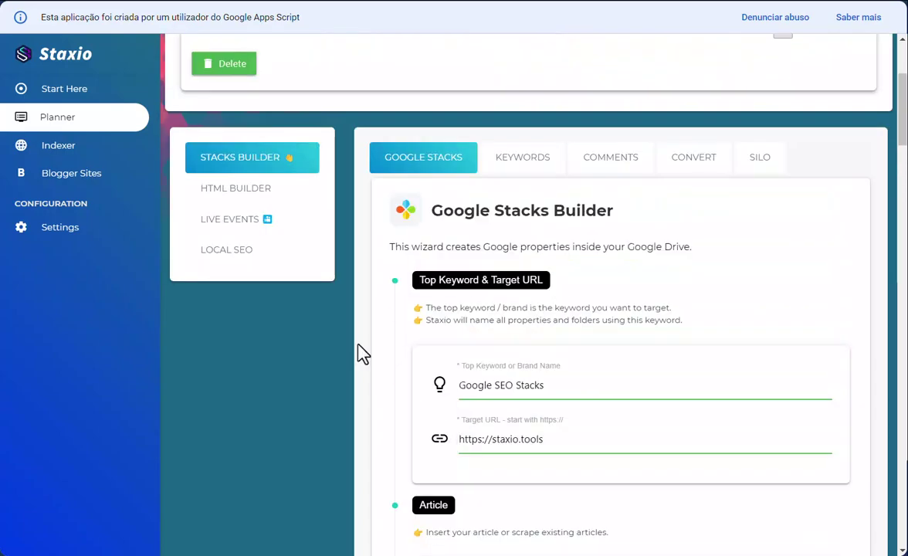
# Paste the copied article into the Keywords Builder's article editor under Keywords with same Article
pyautogui.click(261, 192)
pyautogui.click(300, 175)
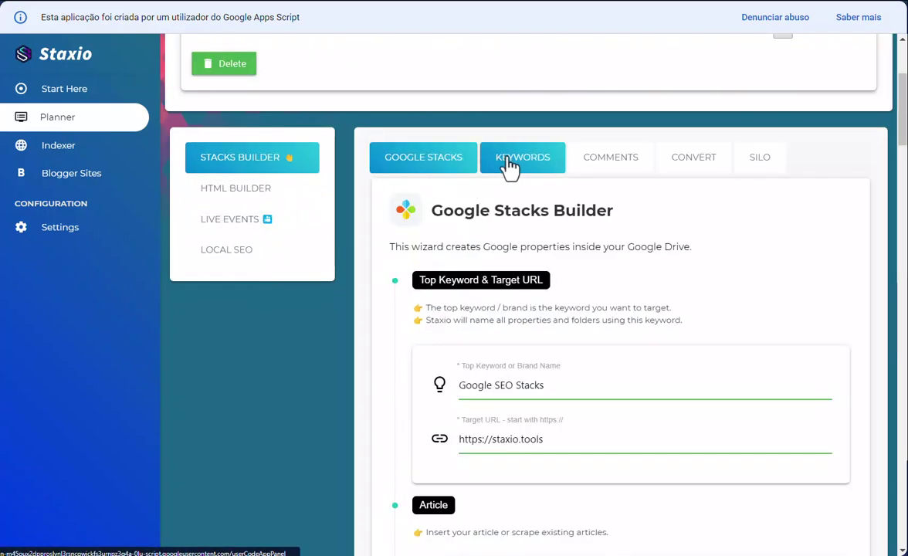
pyautogui.click(509, 154)
pyautogui.scroll(-8, 639, 304)
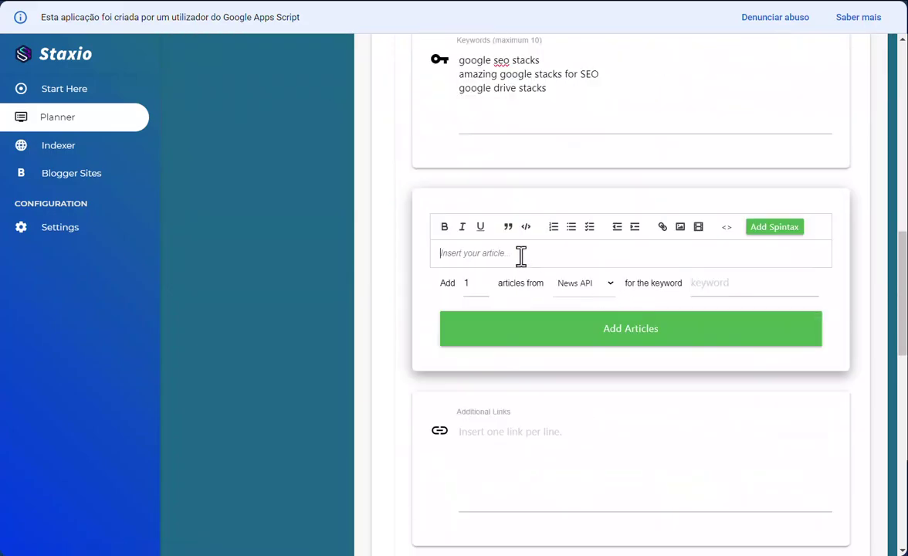
pyautogui.hotkey('ctrl', 'v')
# Review the Keywords Builder's settings and build the keywords with all Control Panel options left enabled and the Unsplash quantity at 1
pyautogui.scroll(-10, 564, 309)
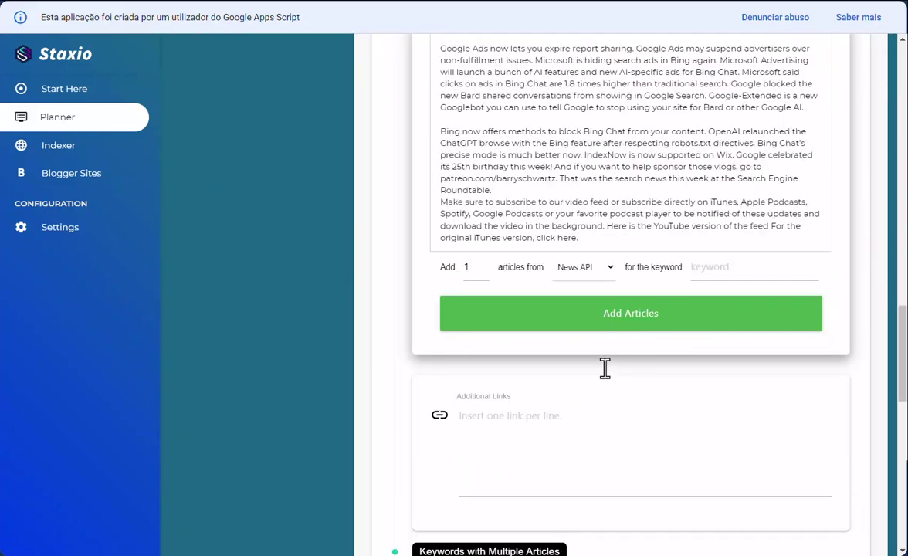
pyautogui.scroll(-2, 604, 368)
pyautogui.scroll(-8, 510, 305)
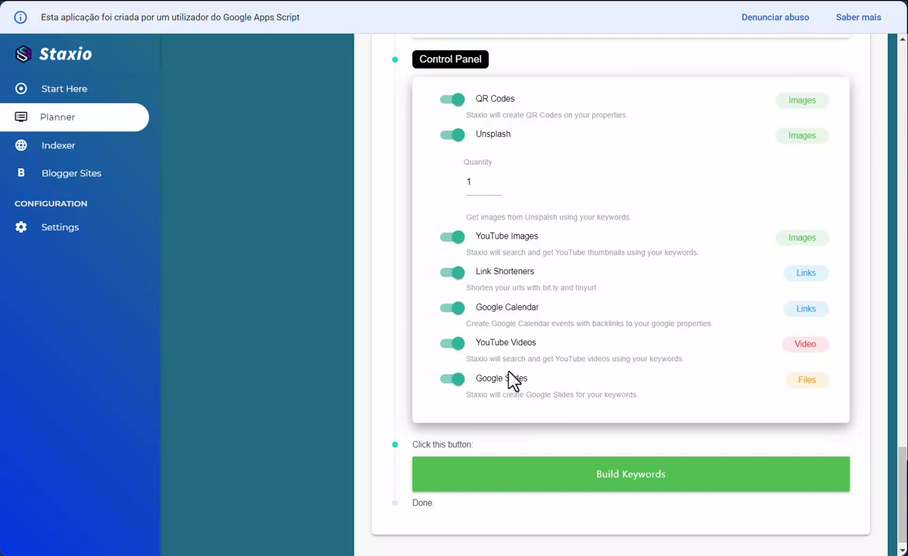
pyautogui.scroll(2, 514, 382)
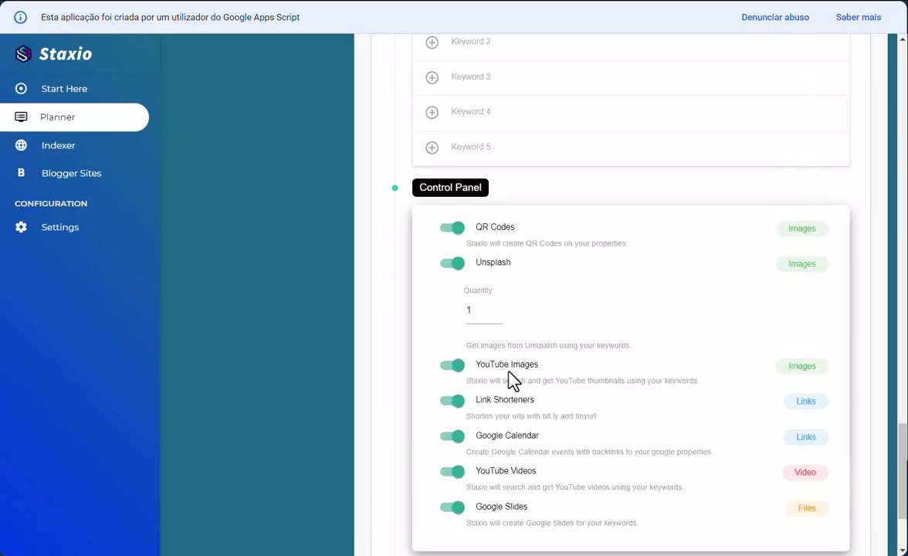
pyautogui.scroll(20, 514, 382)
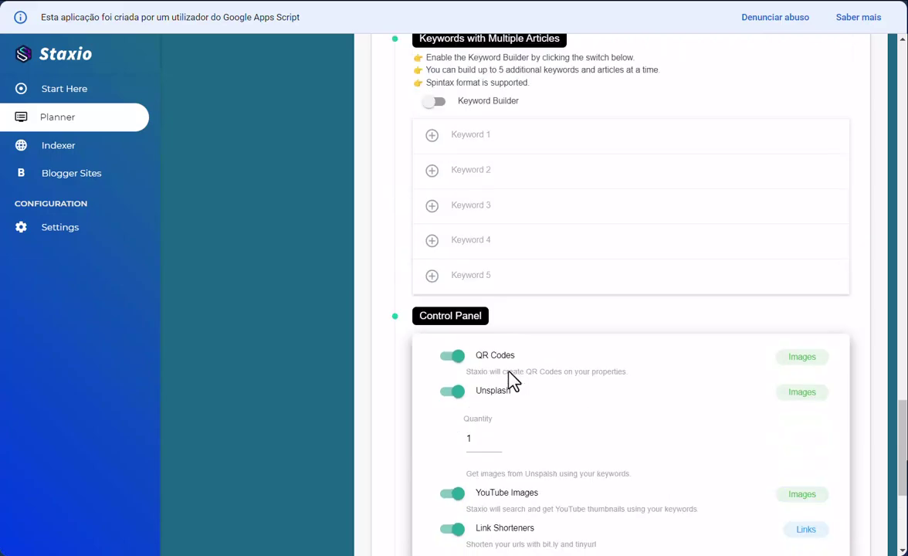
pyautogui.scroll(10, 513, 383)
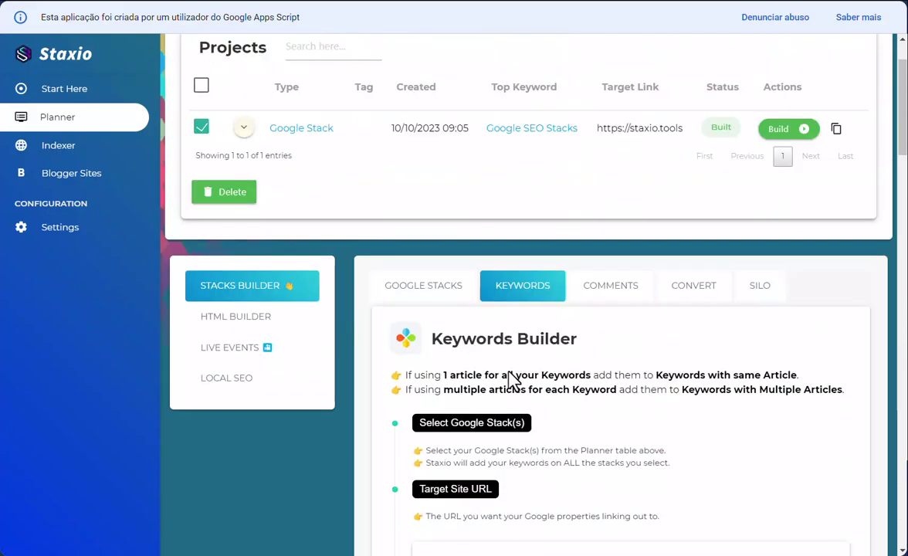
pyautogui.click(462, 292)
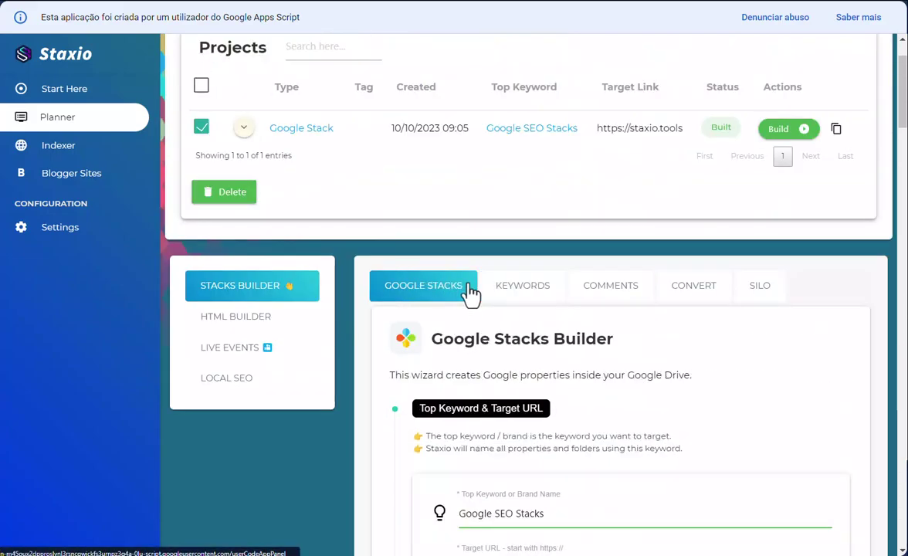
pyautogui.click(518, 306)
pyautogui.scroll(-20, 555, 377)
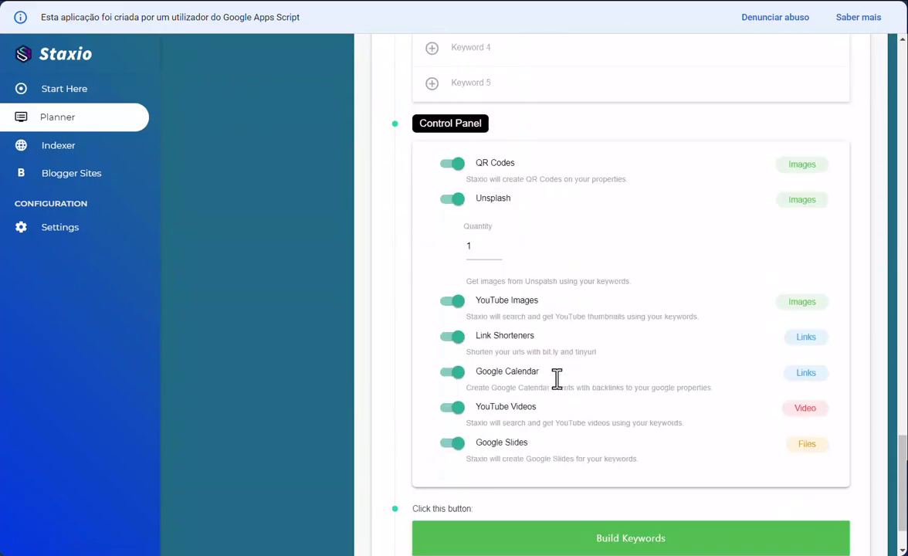
pyautogui.scroll(-1, 557, 378)
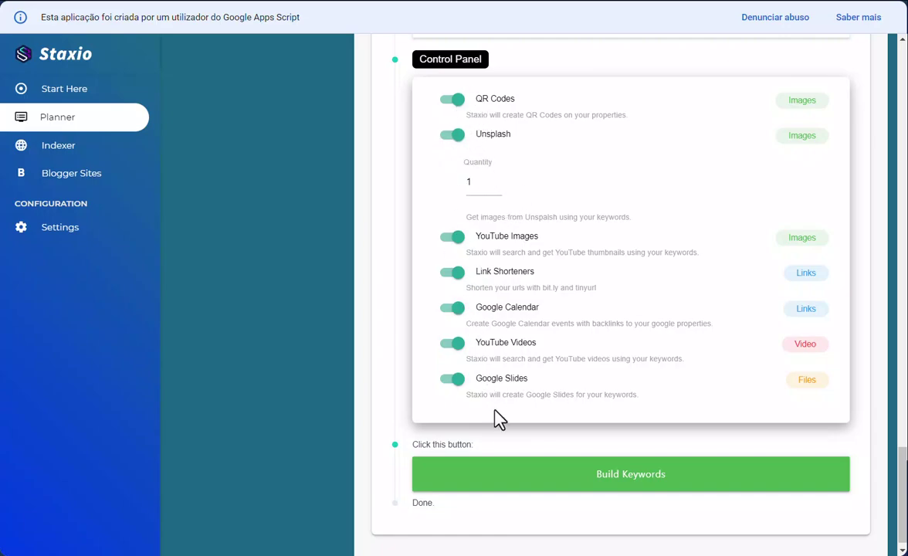
pyautogui.click(487, 480)
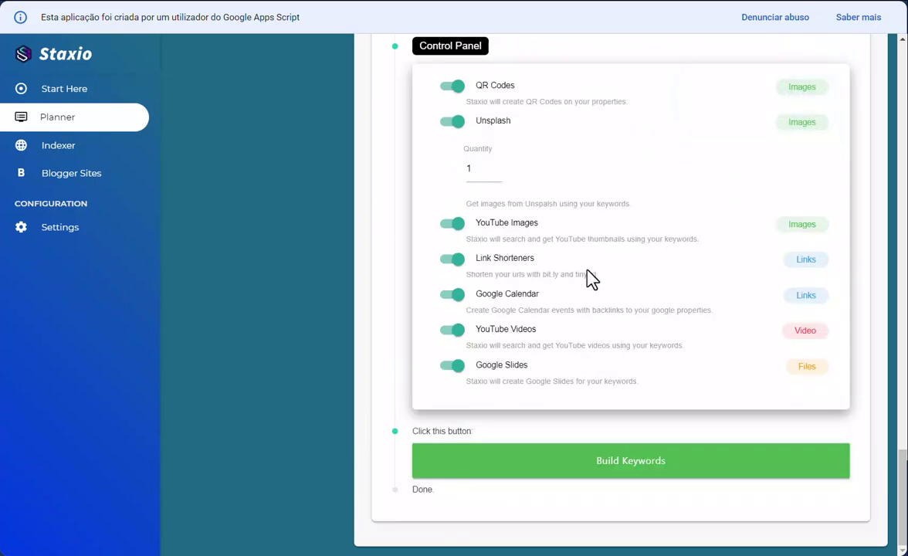
# Build the selected stack's HTML again in the HTML Builder, keeping the existing target URL, schema, iframe embeds and popup window settings
pyautogui.scroll(20, 591, 278)
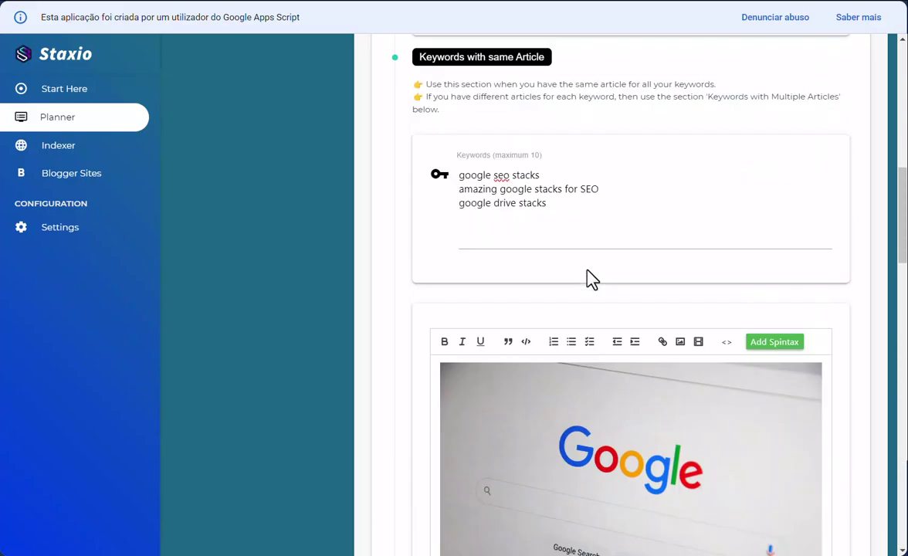
pyautogui.scroll(2, 590, 278)
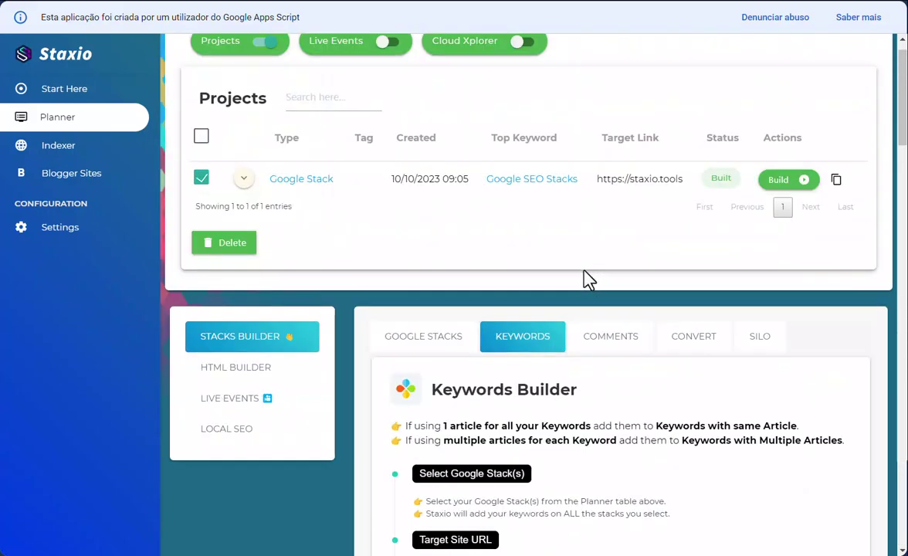
pyautogui.click(306, 375)
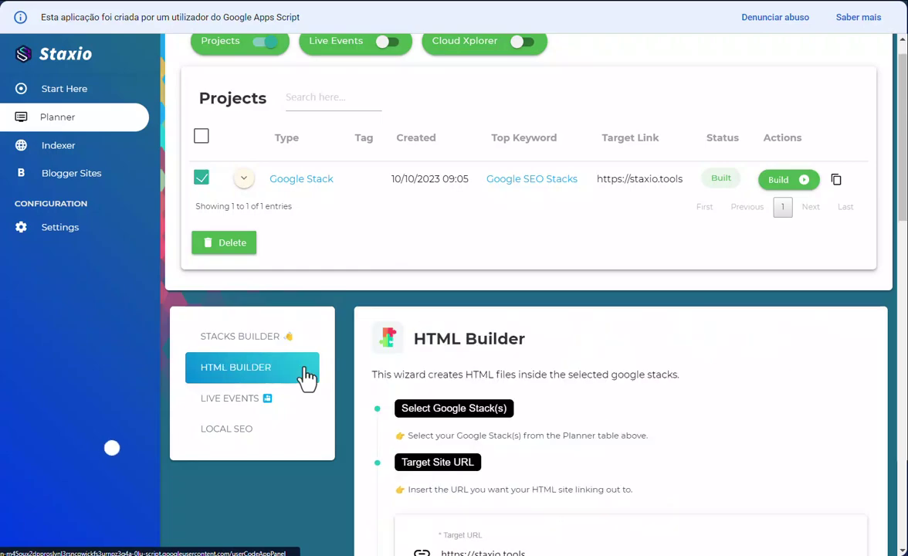
pyautogui.scroll(-10, 550, 392)
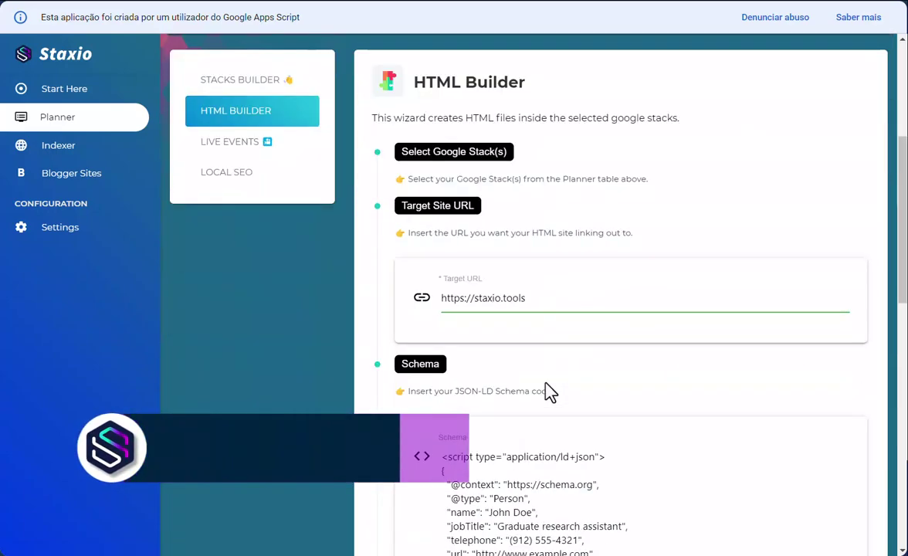
pyautogui.scroll(-3, 549, 393)
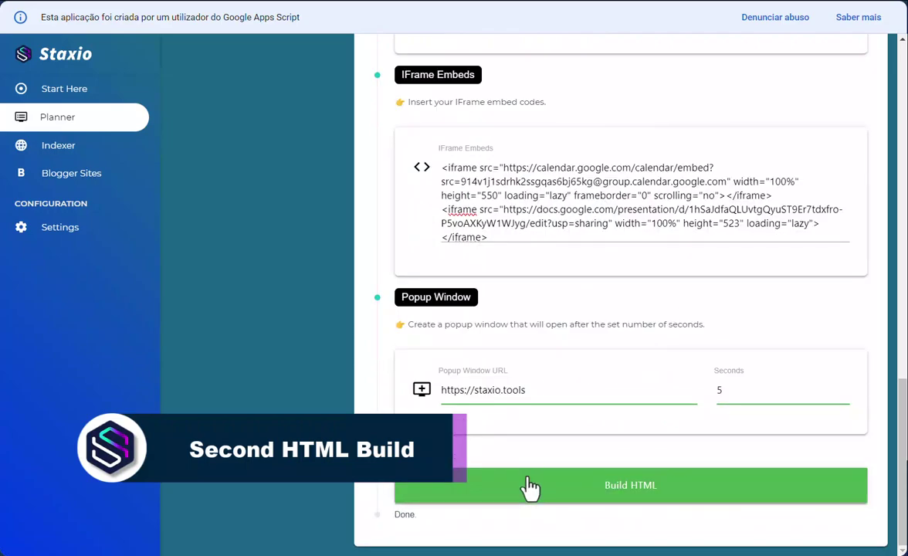
pyautogui.scroll(8, 486, 399)
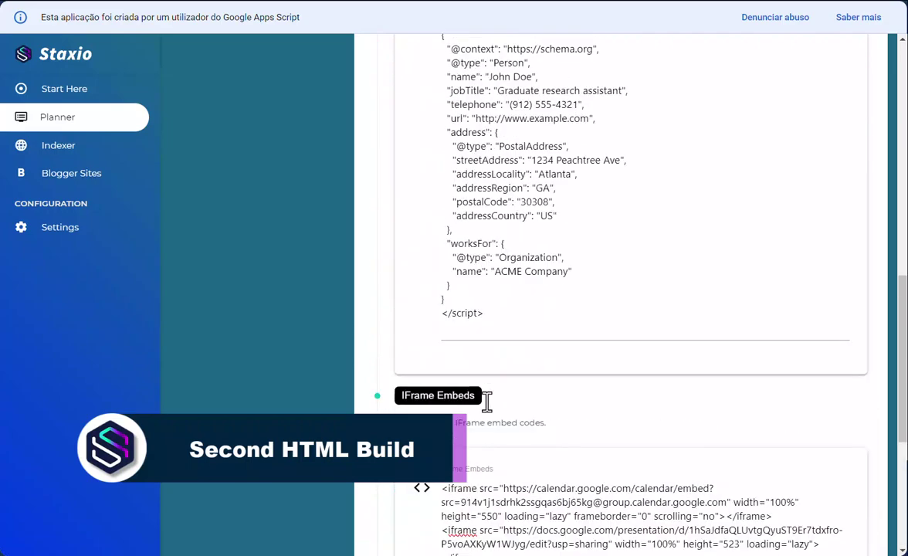
pyautogui.scroll(5, 487, 400)
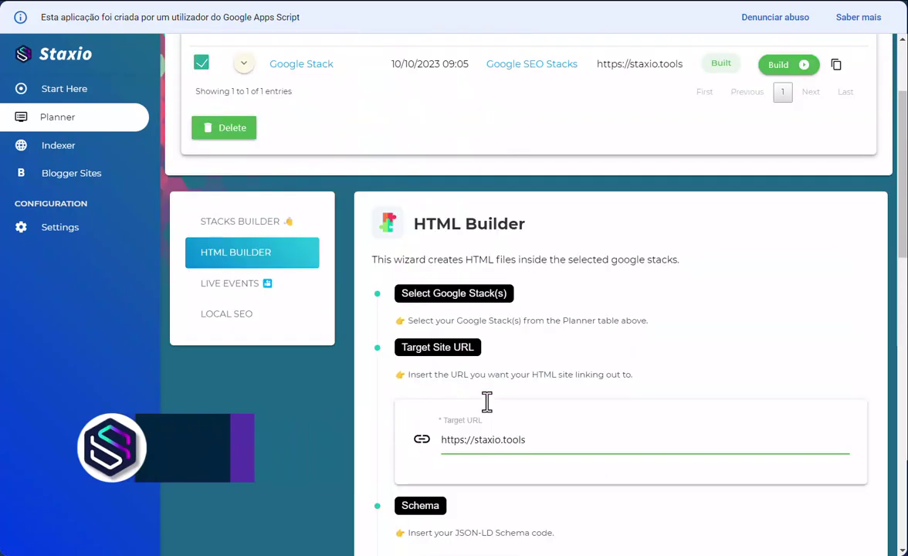
pyautogui.scroll(-6, 487, 402)
pyautogui.scroll(-5, 487, 401)
pyautogui.click(466, 490)
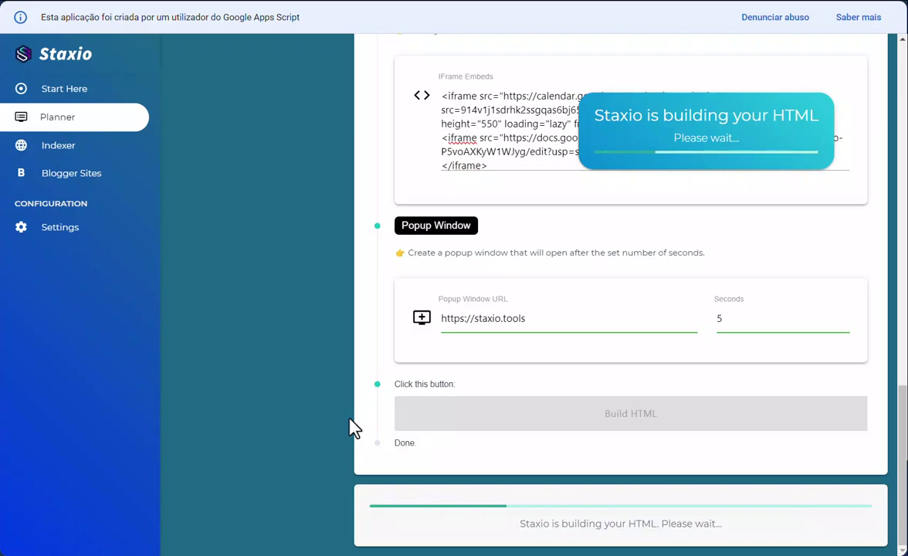
pyautogui.scroll(15, 351, 429)
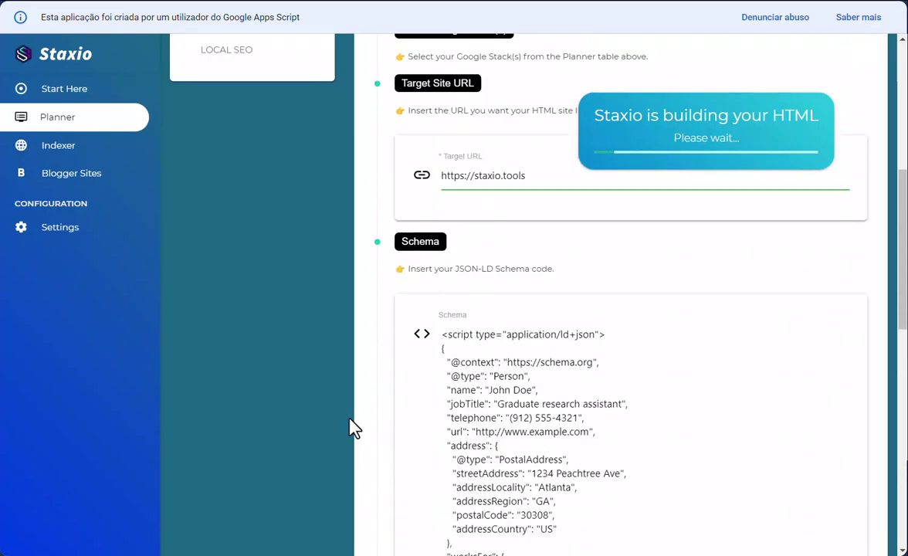
pyautogui.scroll(2, 351, 429)
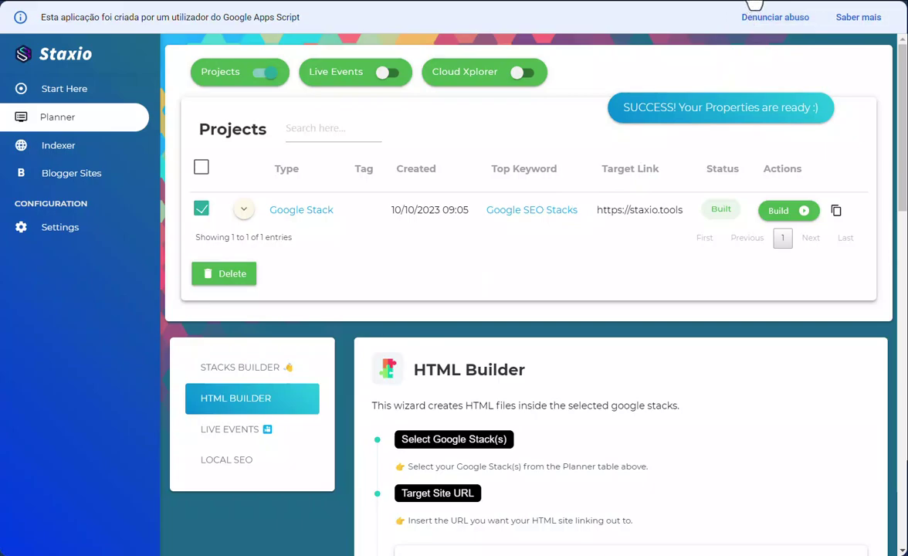
# Switch to Google Drive, open the Google SEO Stacks HTML folder, and download the 153 KB Google SEO Stacks-001.html file
pyautogui.click(754, 4)
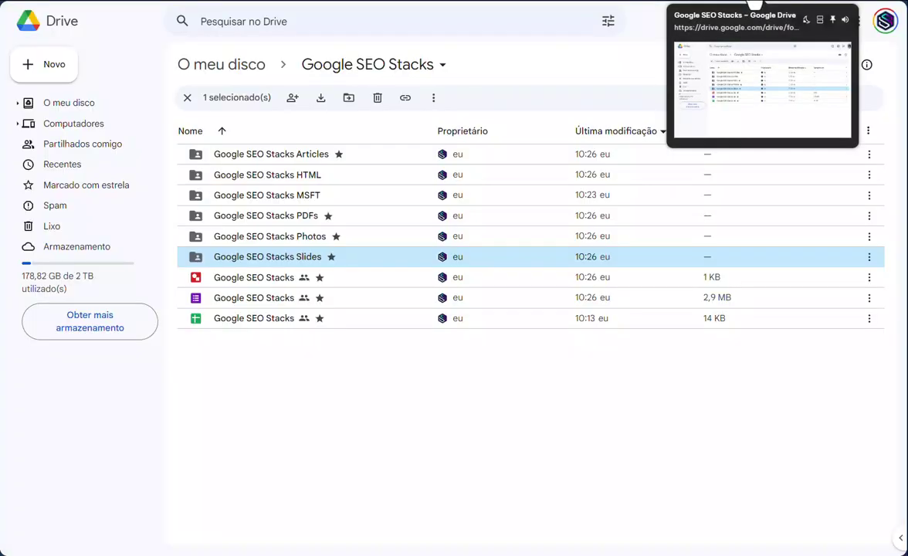
pyautogui.doubleClick(303, 182)
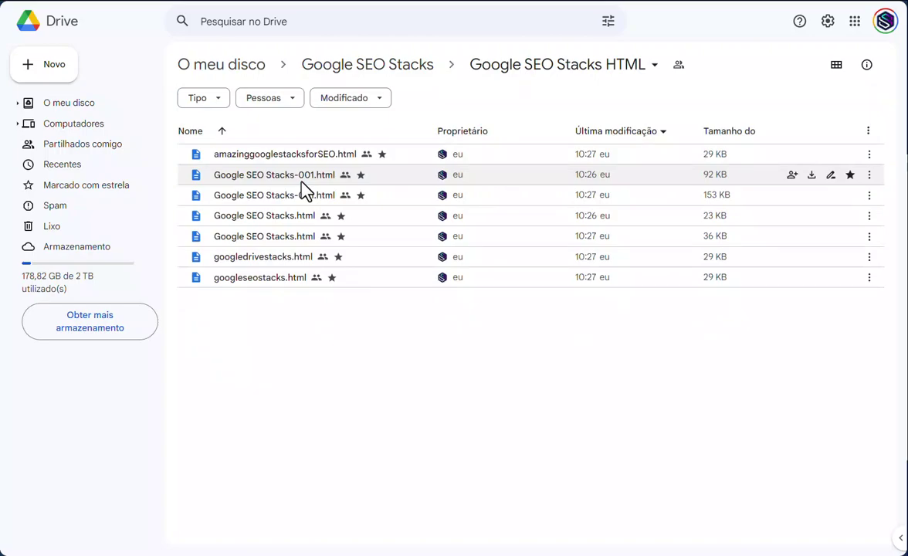
pyautogui.click(654, 132)
pyautogui.click(637, 316)
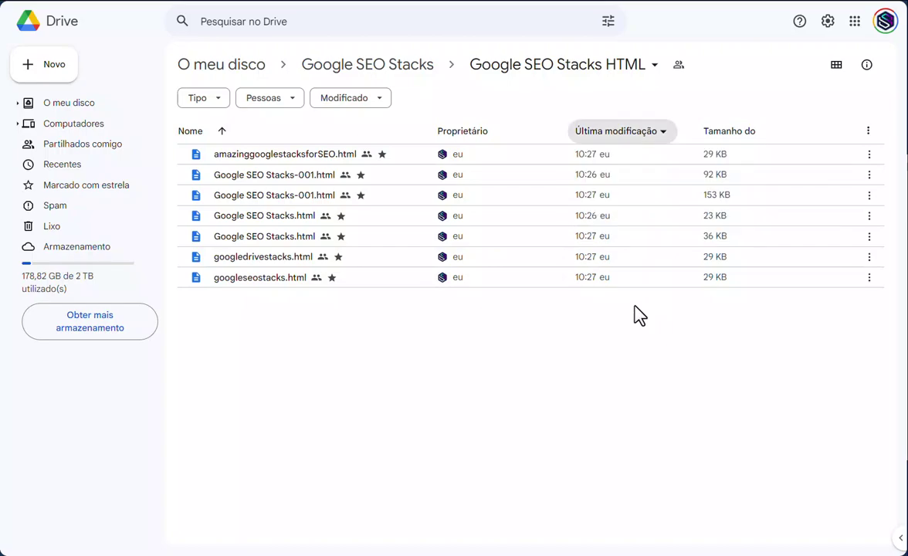
pyautogui.click(322, 201)
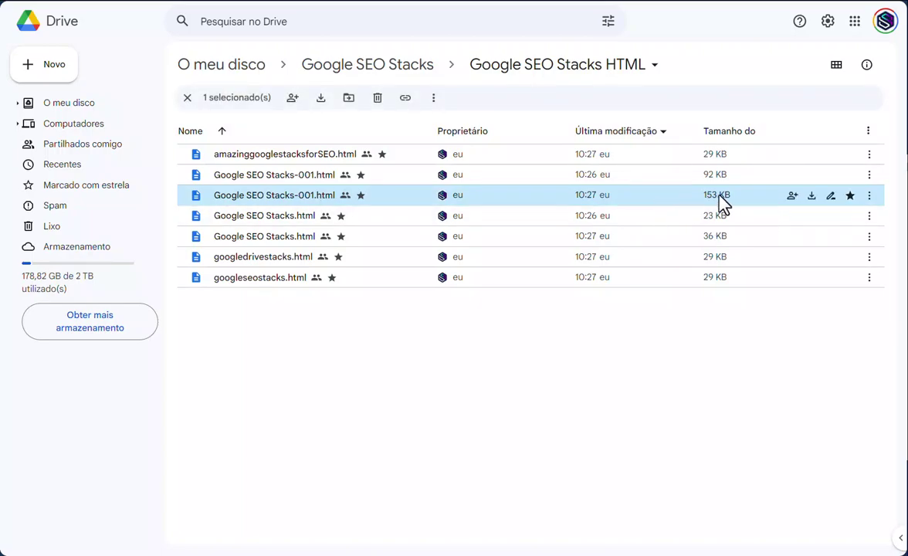
pyautogui.click(319, 101)
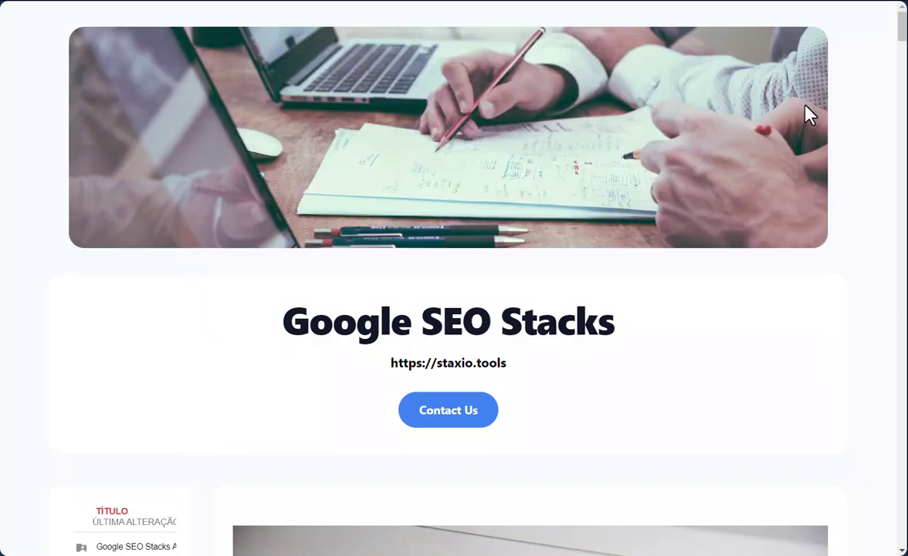
# Examine the rebuilt HTML site's image gallery, embedded Google Sheet, Videos & Clips, and Slides & Presentations sections
pyautogui.moveTo(902, 33); pyautogui.dragTo(904, 111)
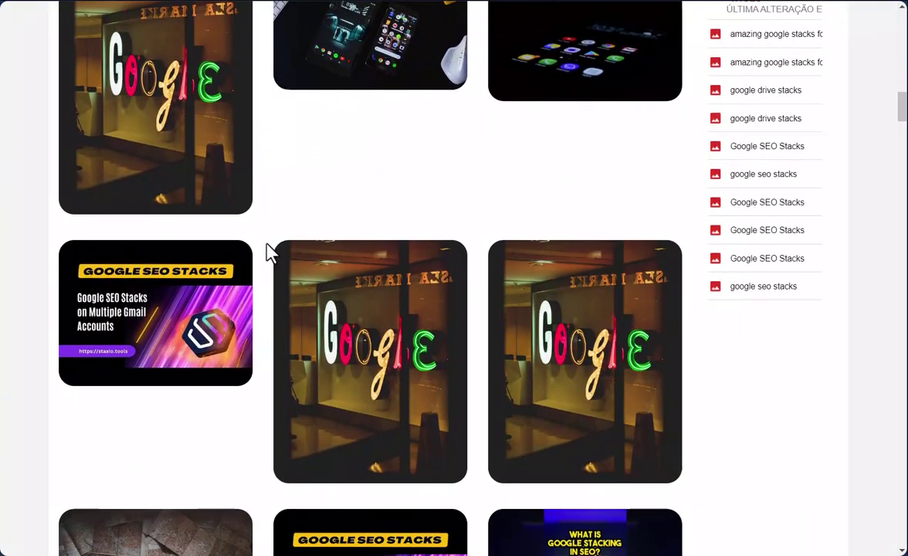
pyautogui.scroll(-3, 341, 389)
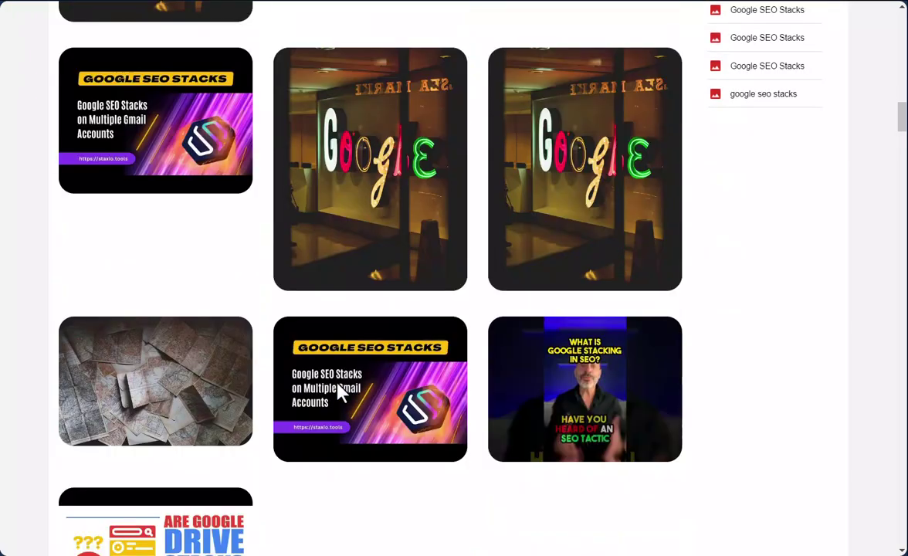
pyautogui.scroll(-2, 341, 391)
pyautogui.scroll(2, 341, 391)
pyautogui.scroll(-7, 341, 392)
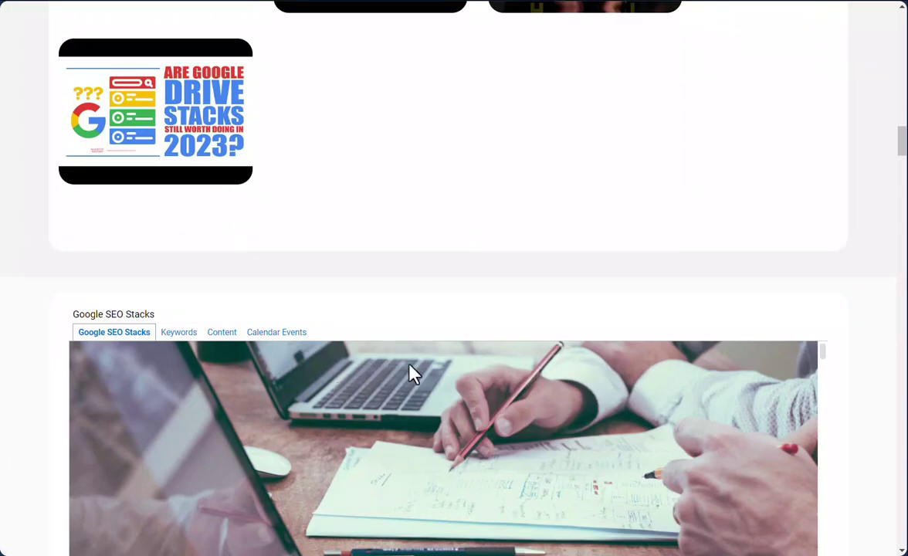
pyautogui.scroll(-8, 876, 310)
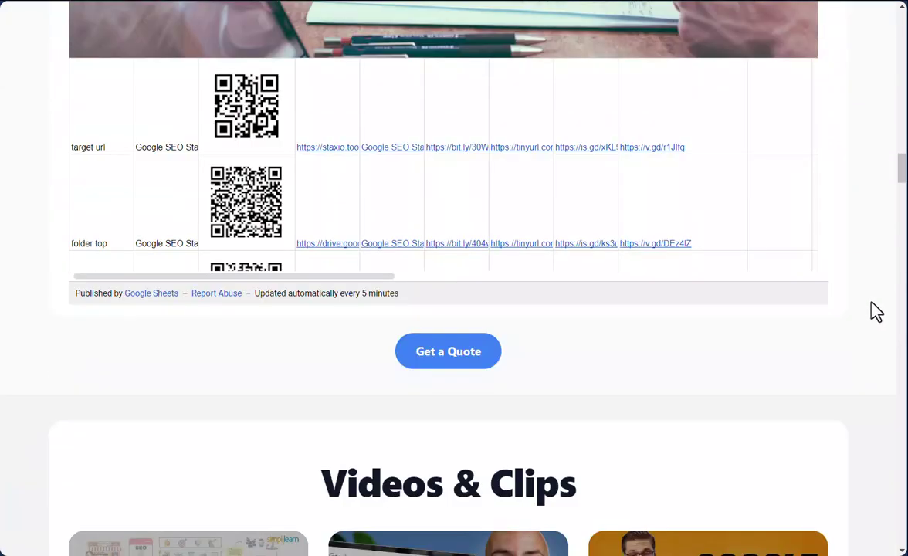
pyautogui.scroll(-4, 732, 235)
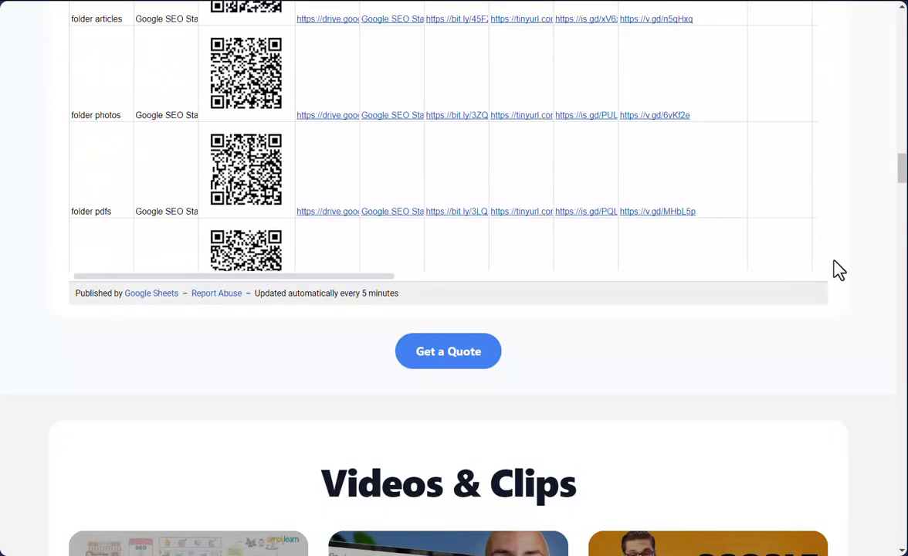
pyautogui.scroll(-1, 860, 297)
pyautogui.scroll(-8, 860, 297)
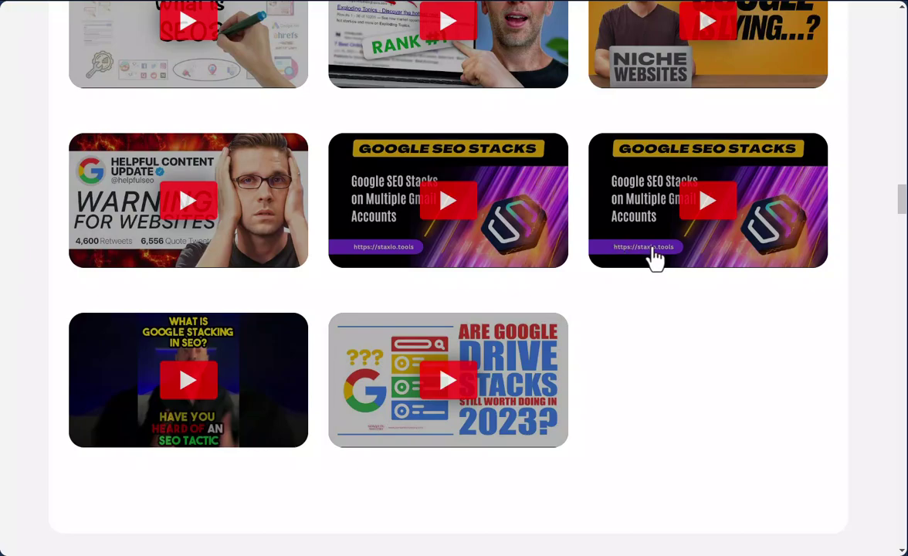
pyautogui.moveTo(902, 199); pyautogui.dragTo(904, 366)
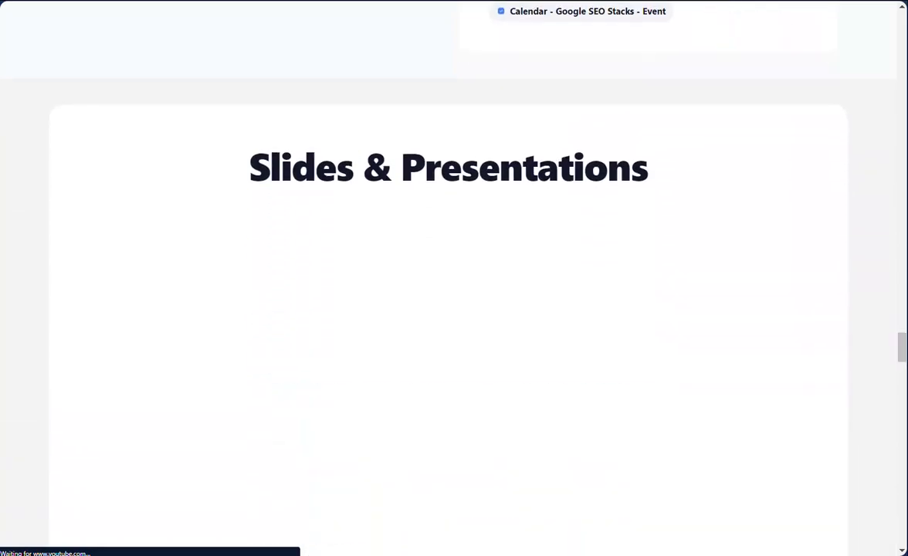